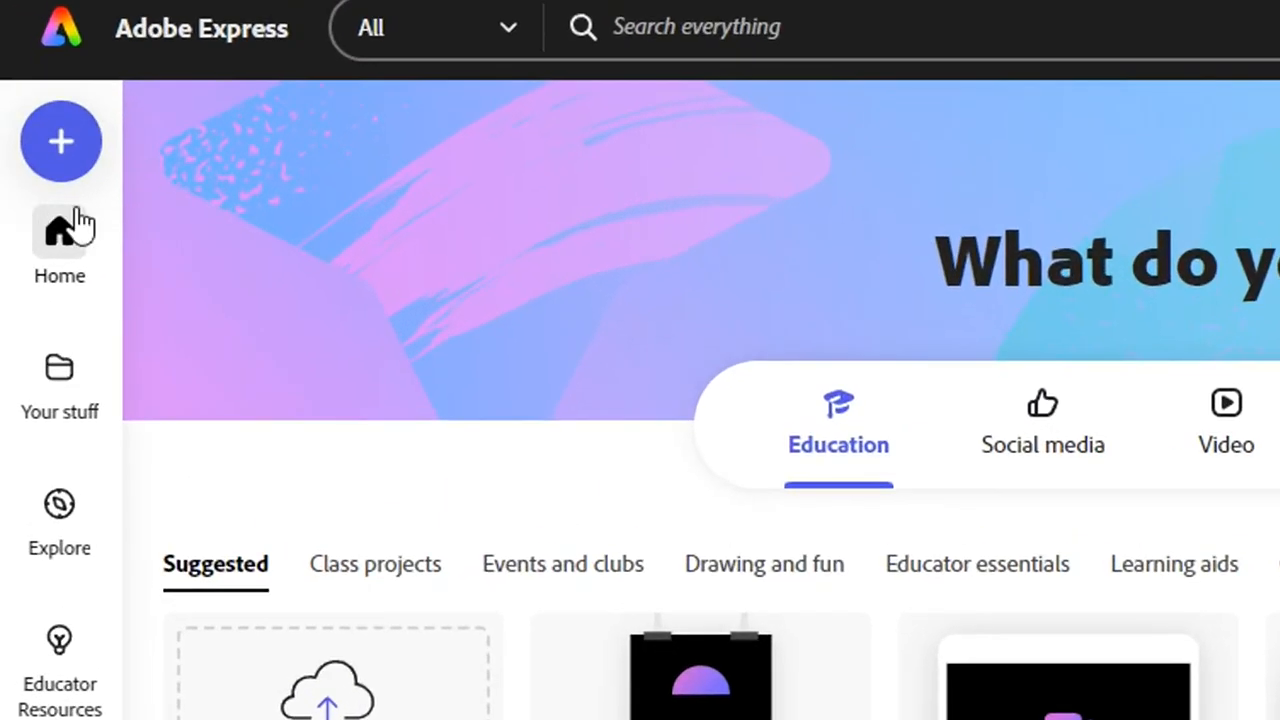
- Create a new blank square project in the 1:1 standard size and dismiss the suggested templates
click(74, 155)
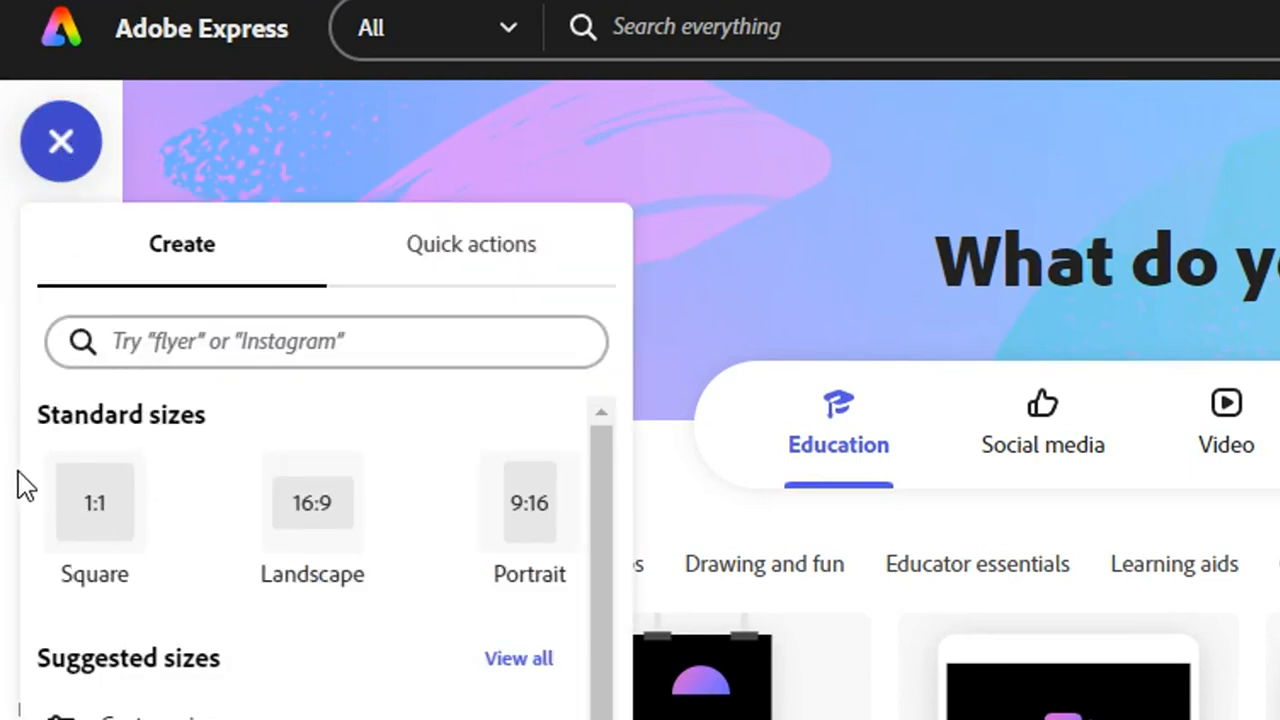
click(106, 531)
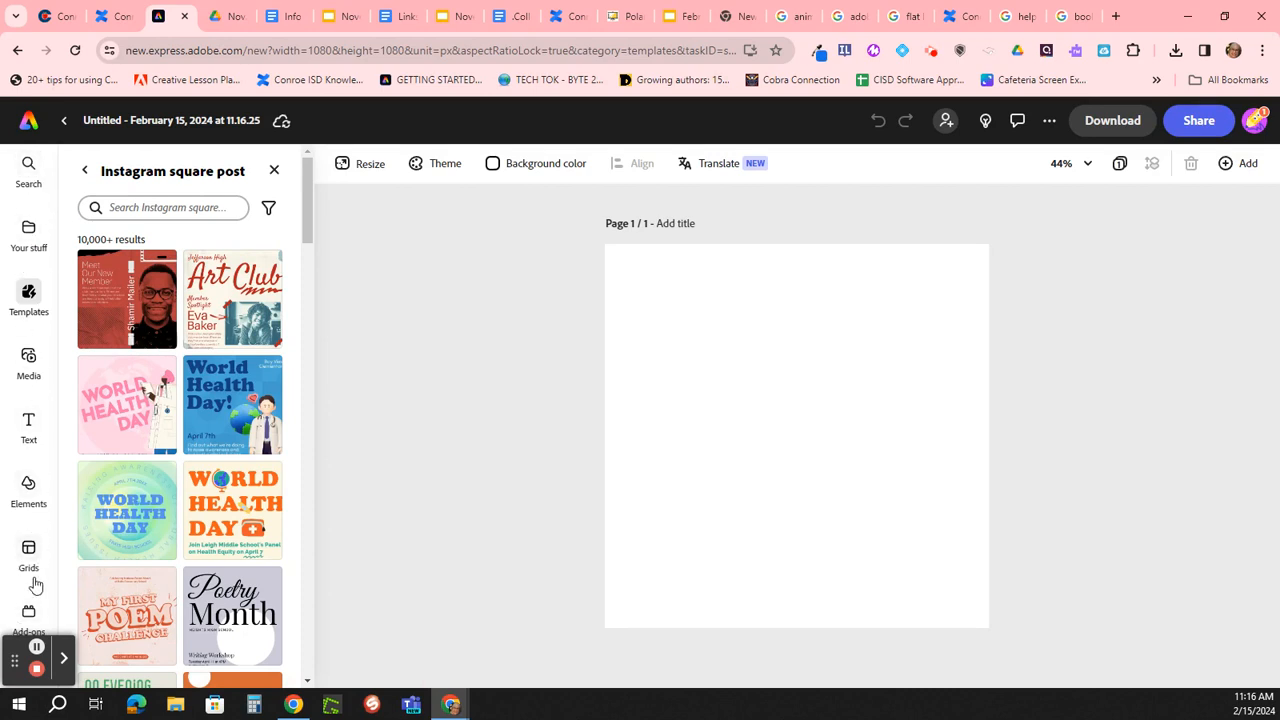
click(275, 176)
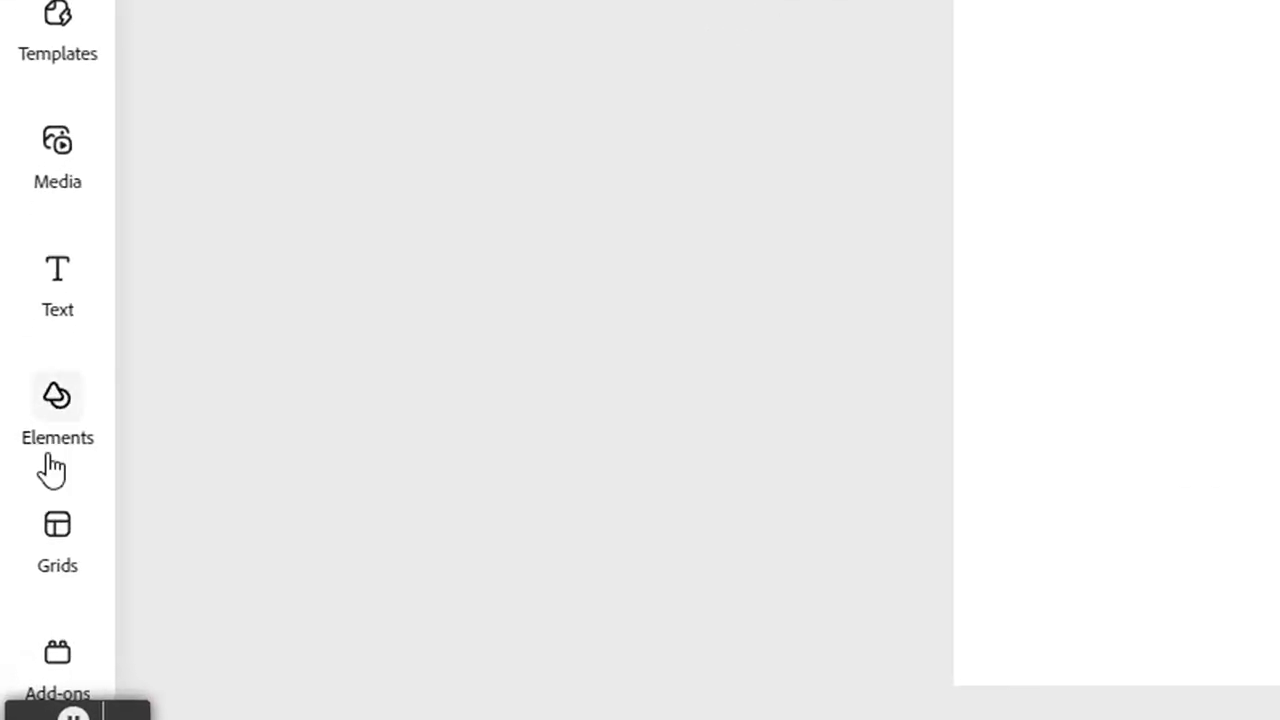
- Search the background elements for "blue" and apply the blue-and-white watercolor image as the page background
click(52, 405)
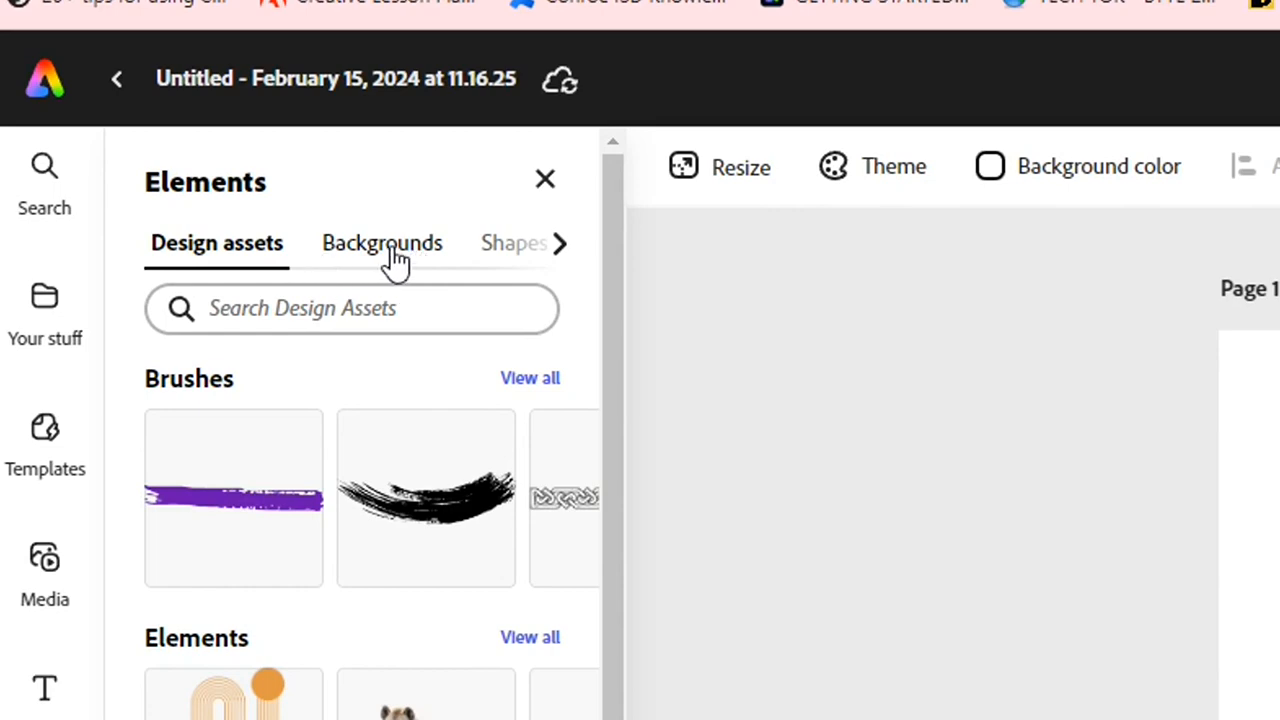
click(390, 252)
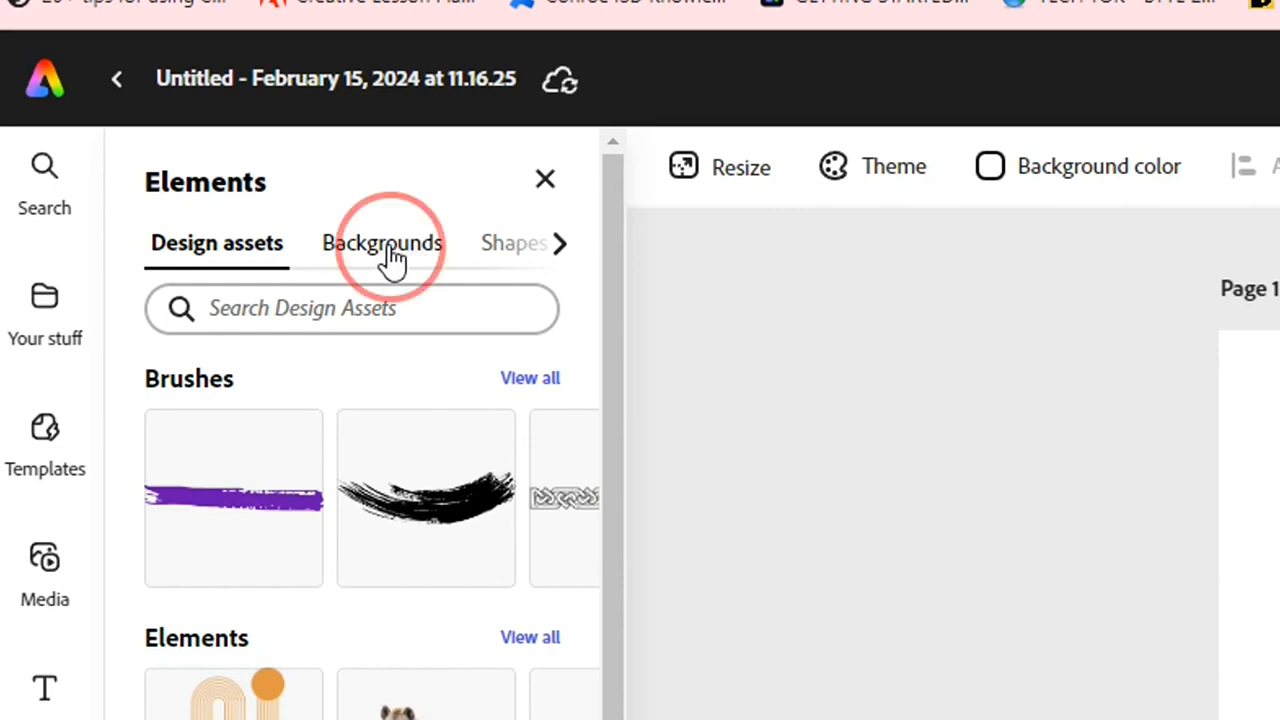
click(366, 307)
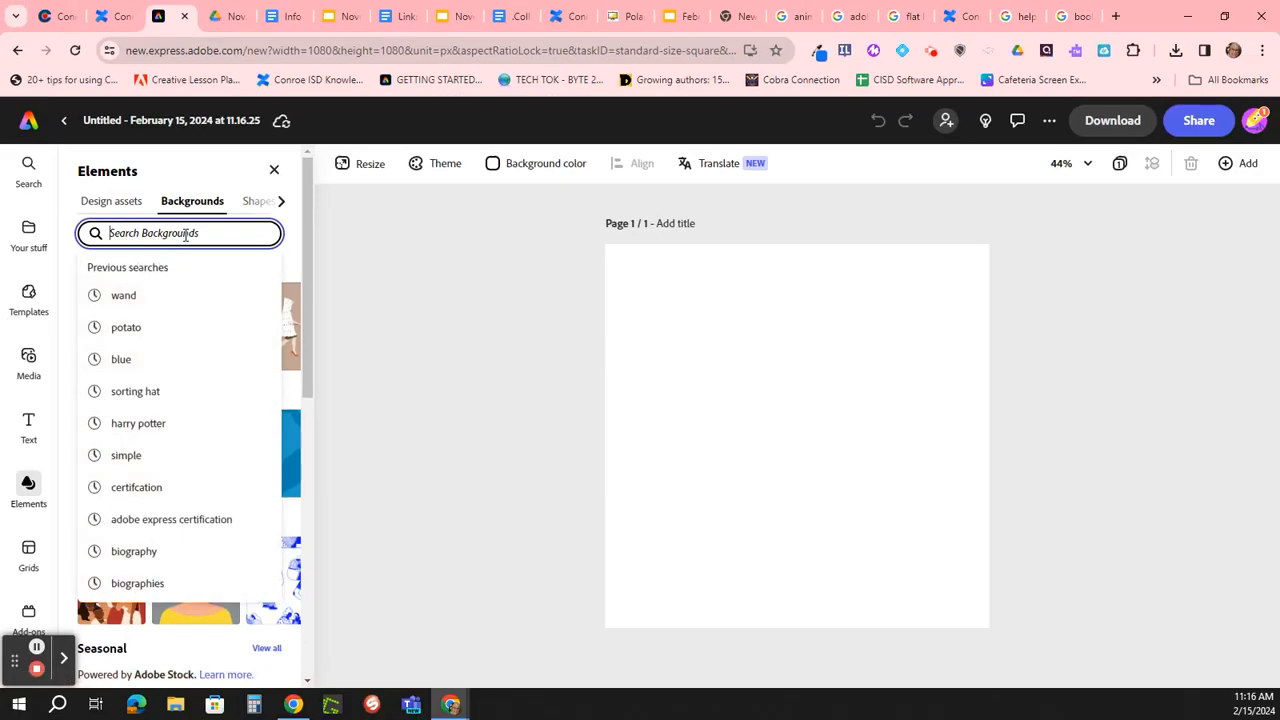
click(185, 235)
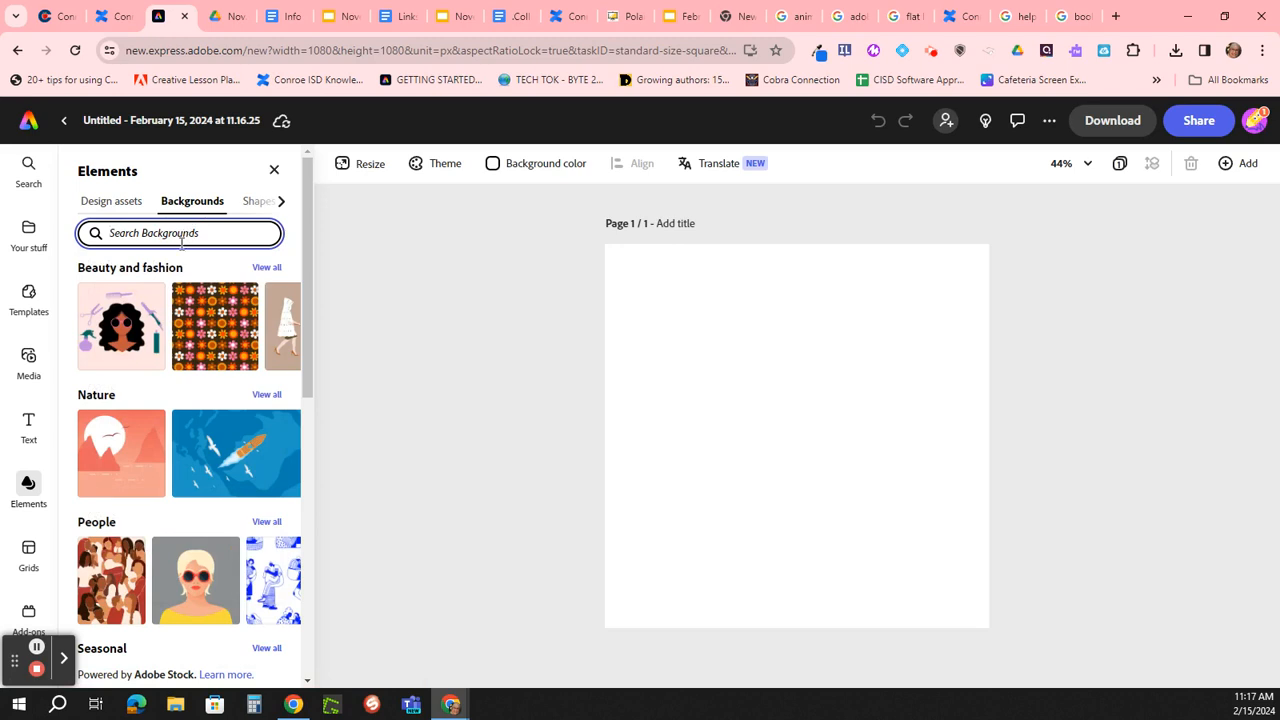
text(blue)
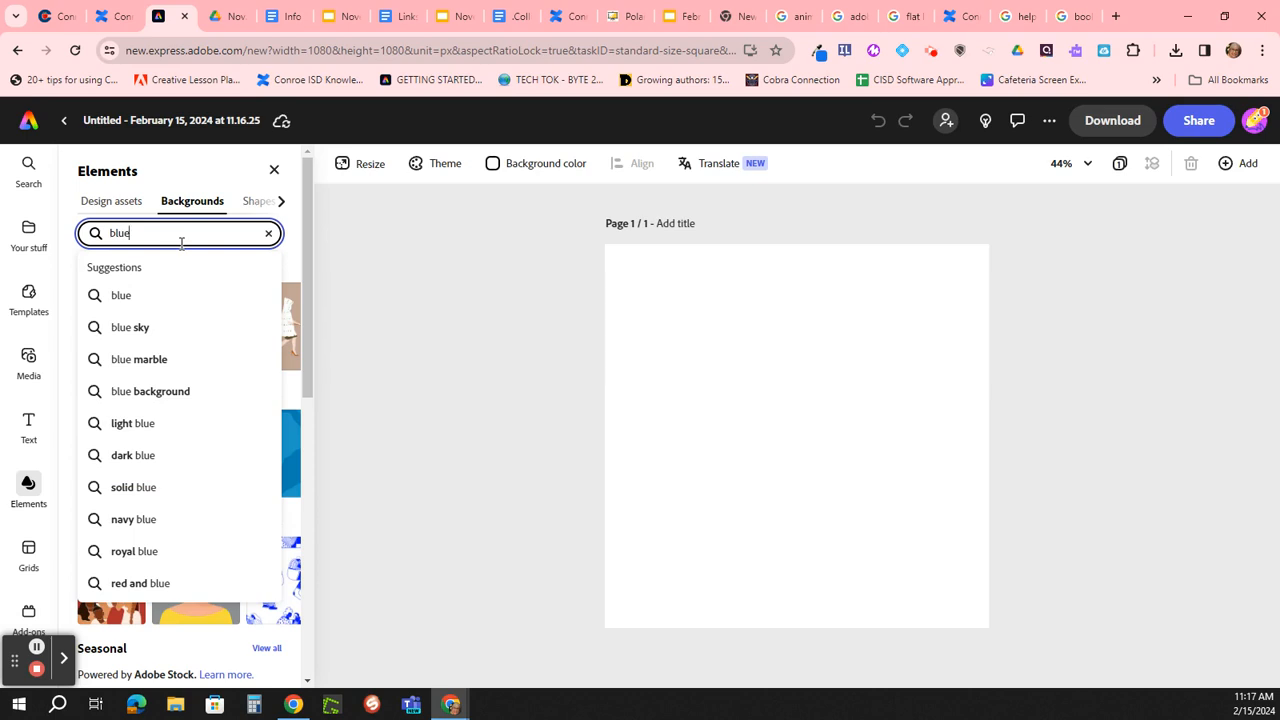
key(Return)
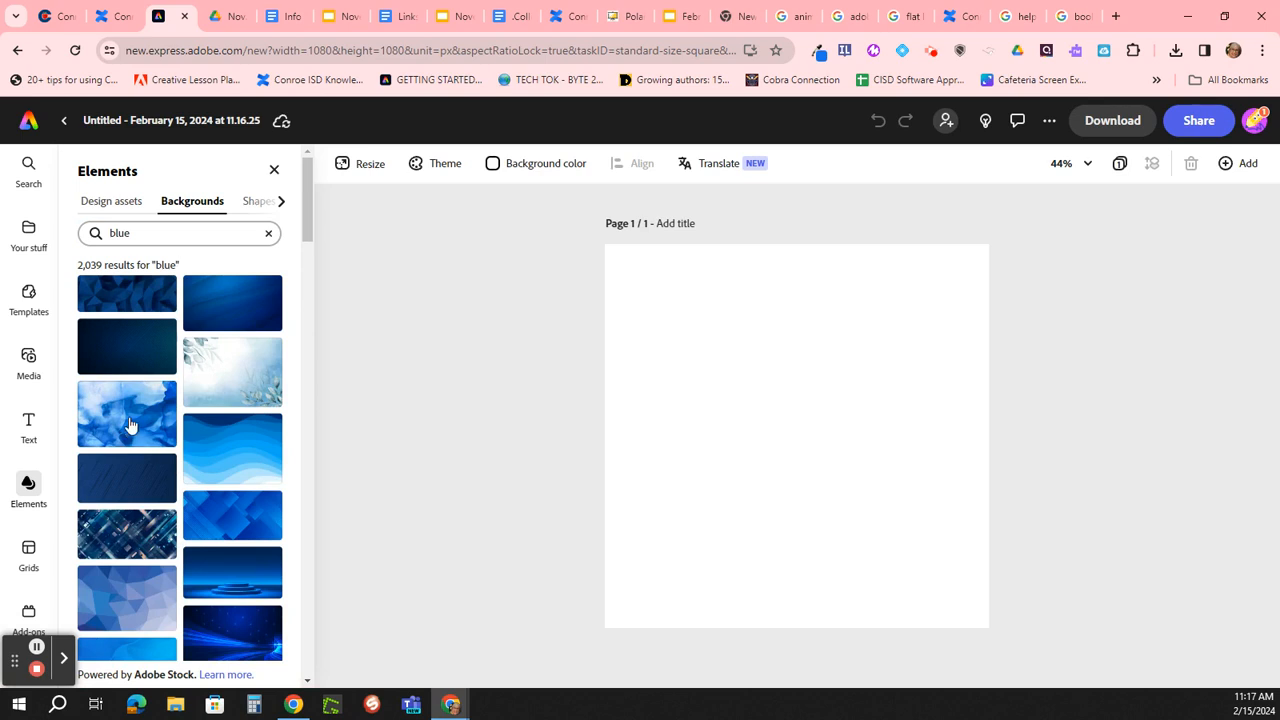
click(129, 424)
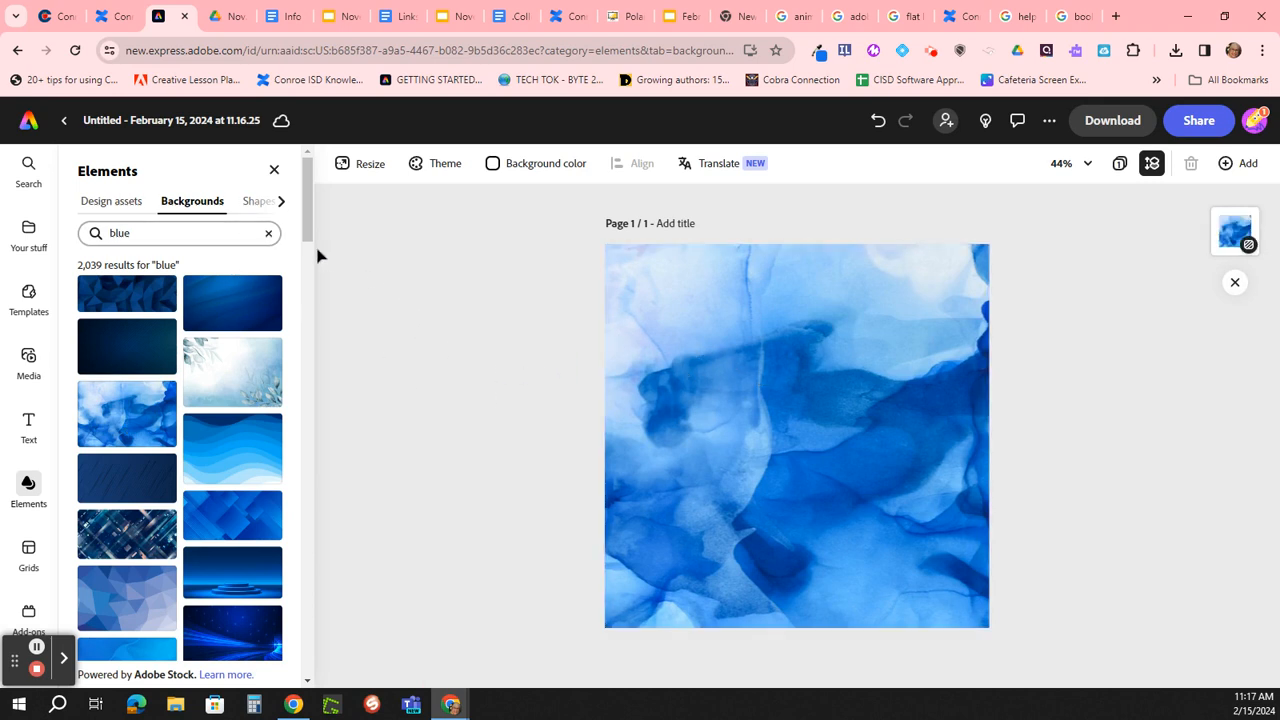
click(274, 170)
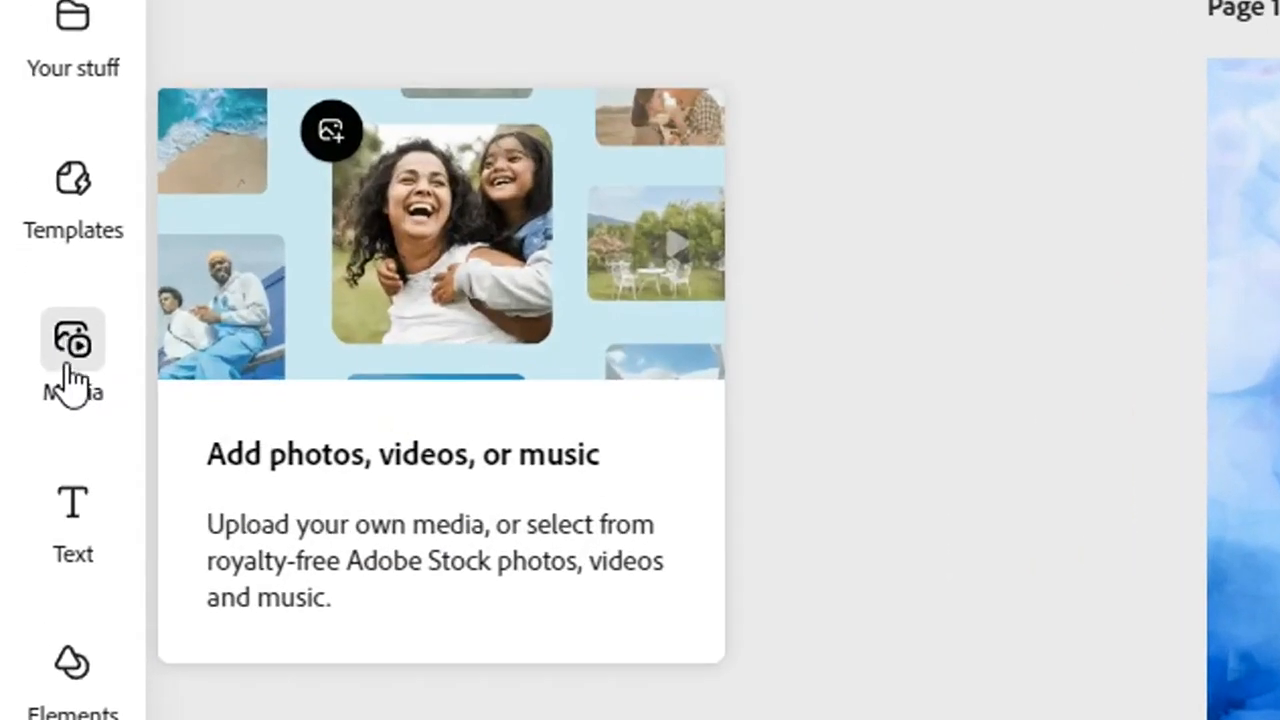
- Open the photo media, and in a new browser tab search Google Images for "island of the blue dolphins"
click(70, 372)
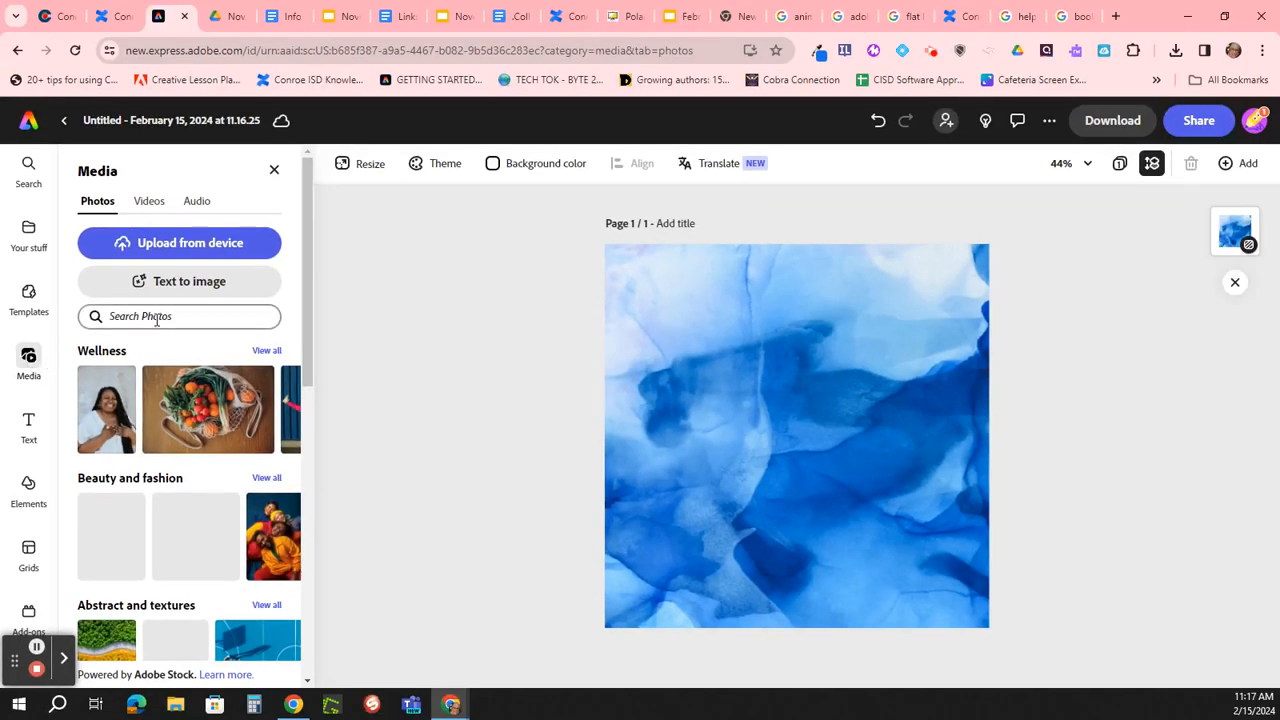
click(156, 318)
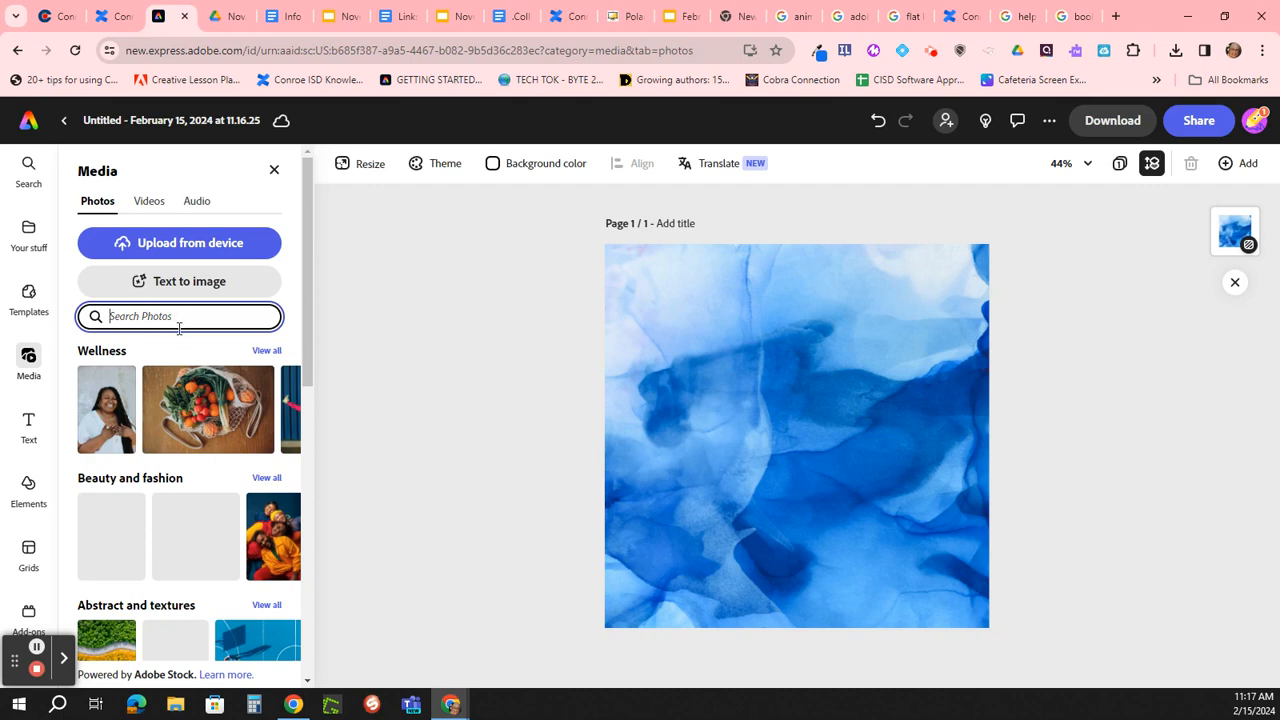
click(1116, 17)
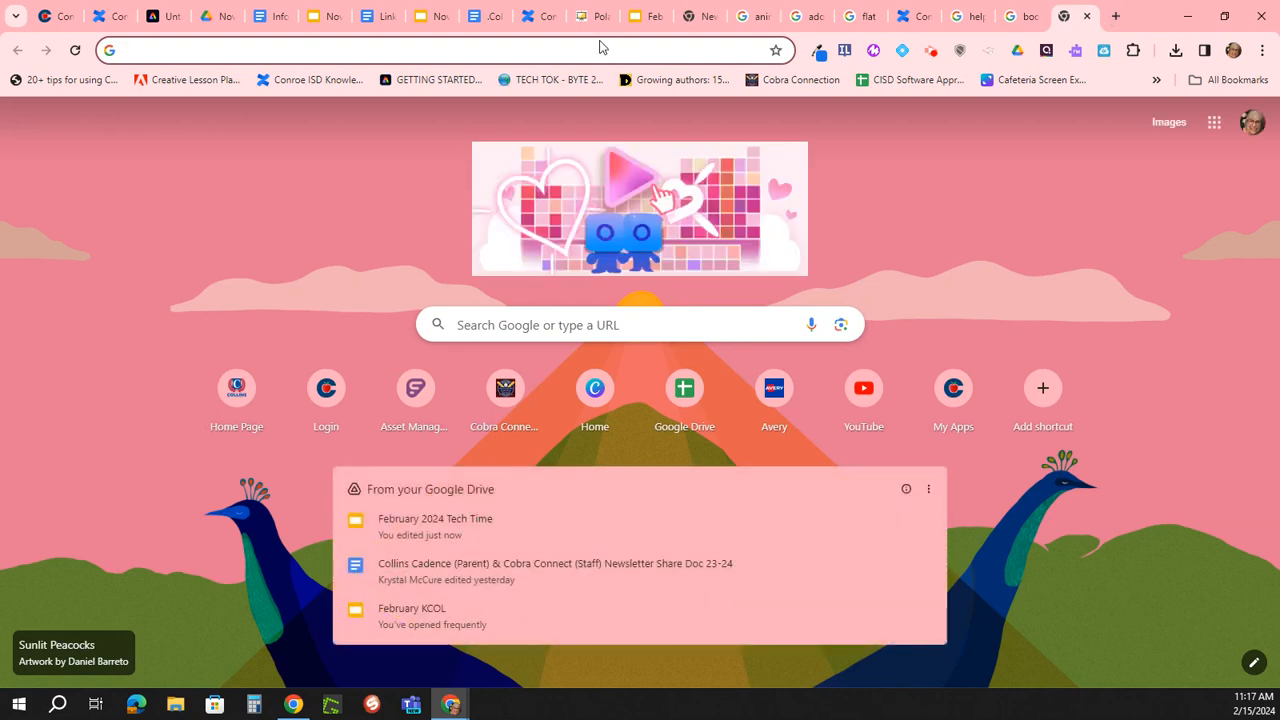
text(island o)
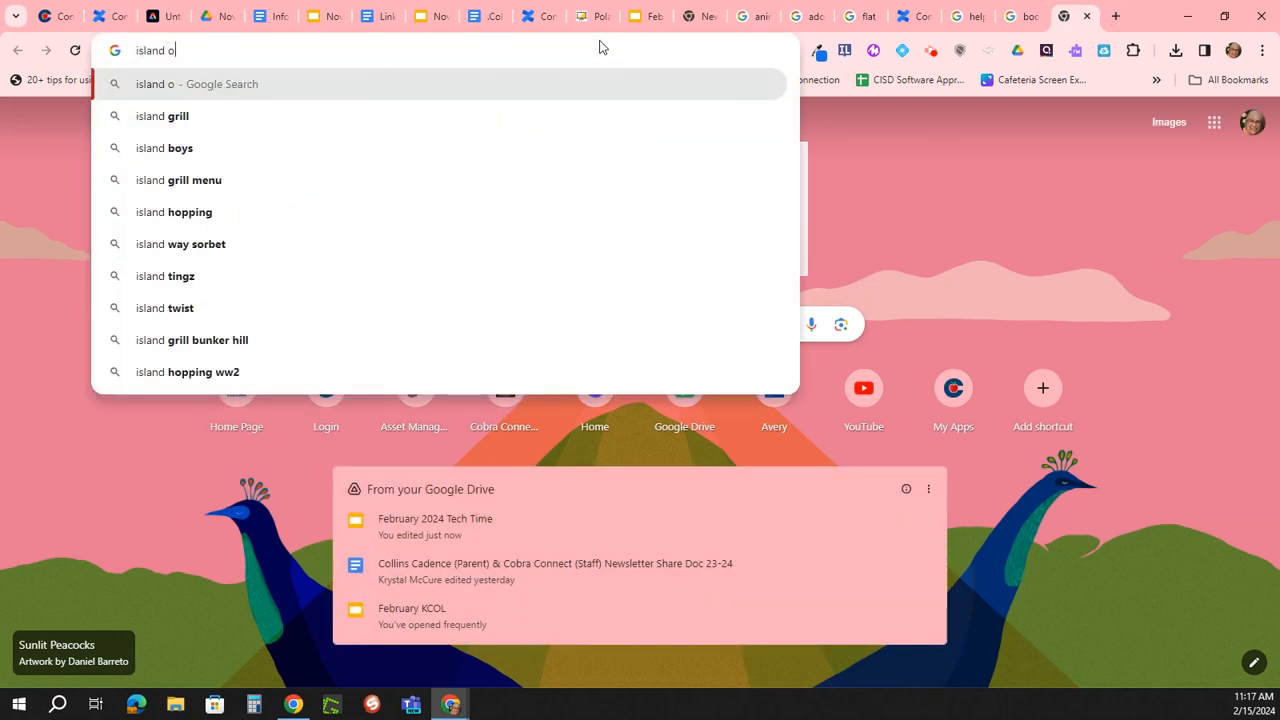
text(f the blue dolp)
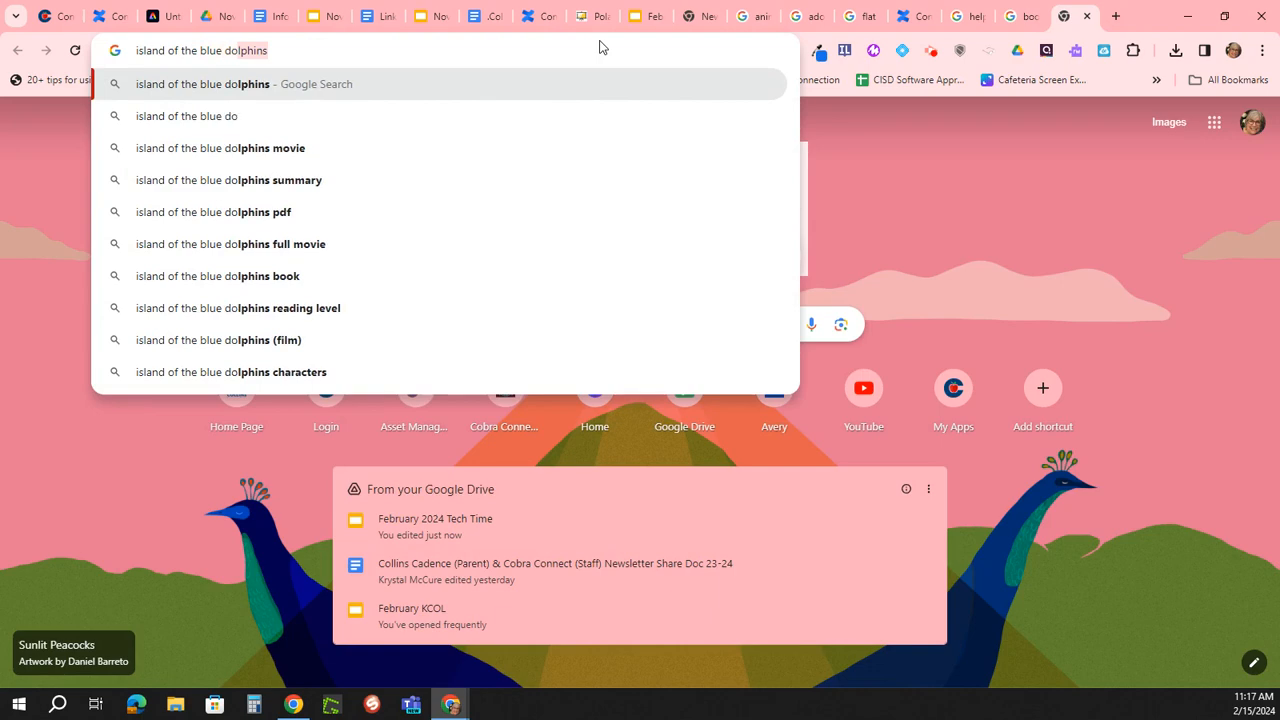
text(hins)
key(Return)
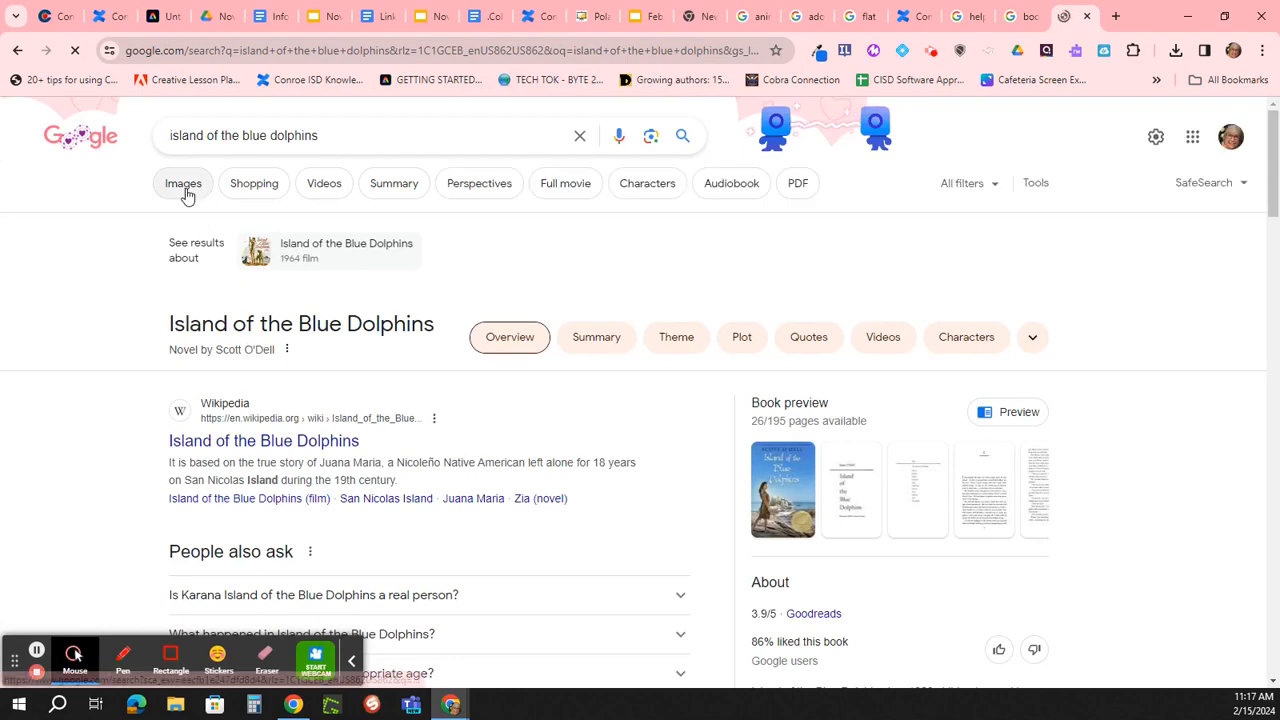
click(187, 194)
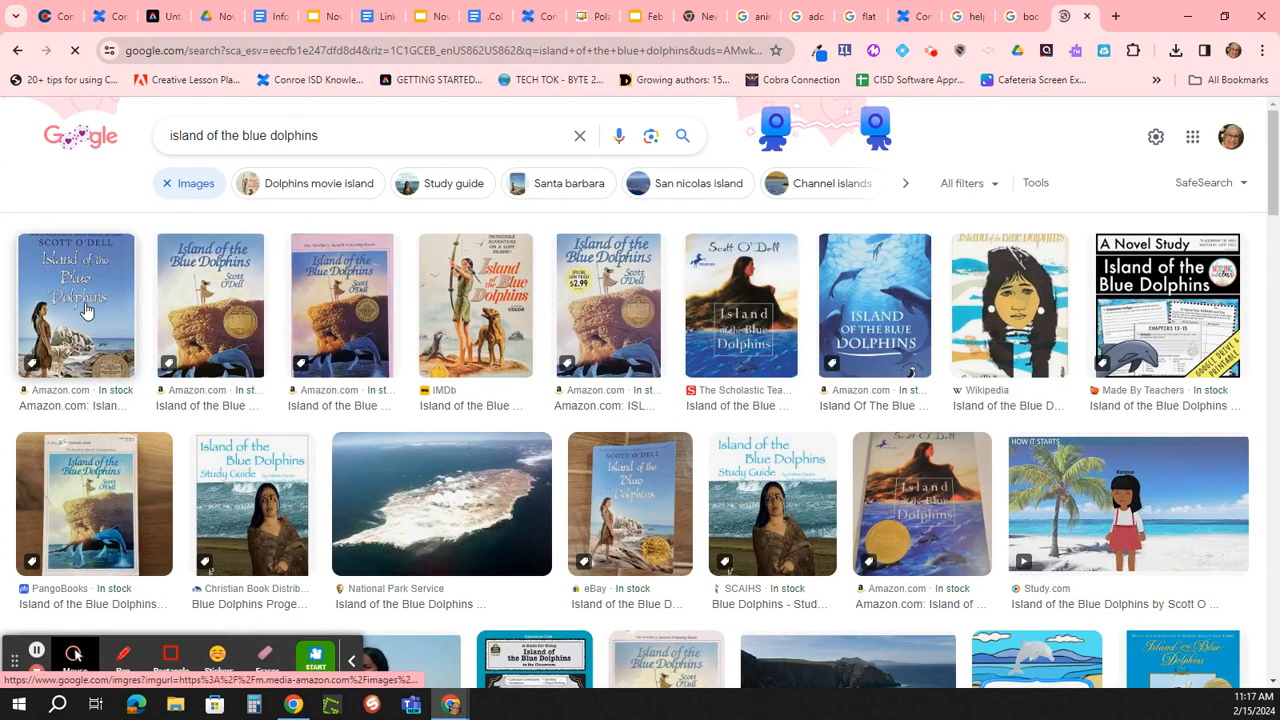
- Save the first Amazon cover image of Island of the Blue Dolphins as a JPEG in the Downloads folder
click(86, 304)
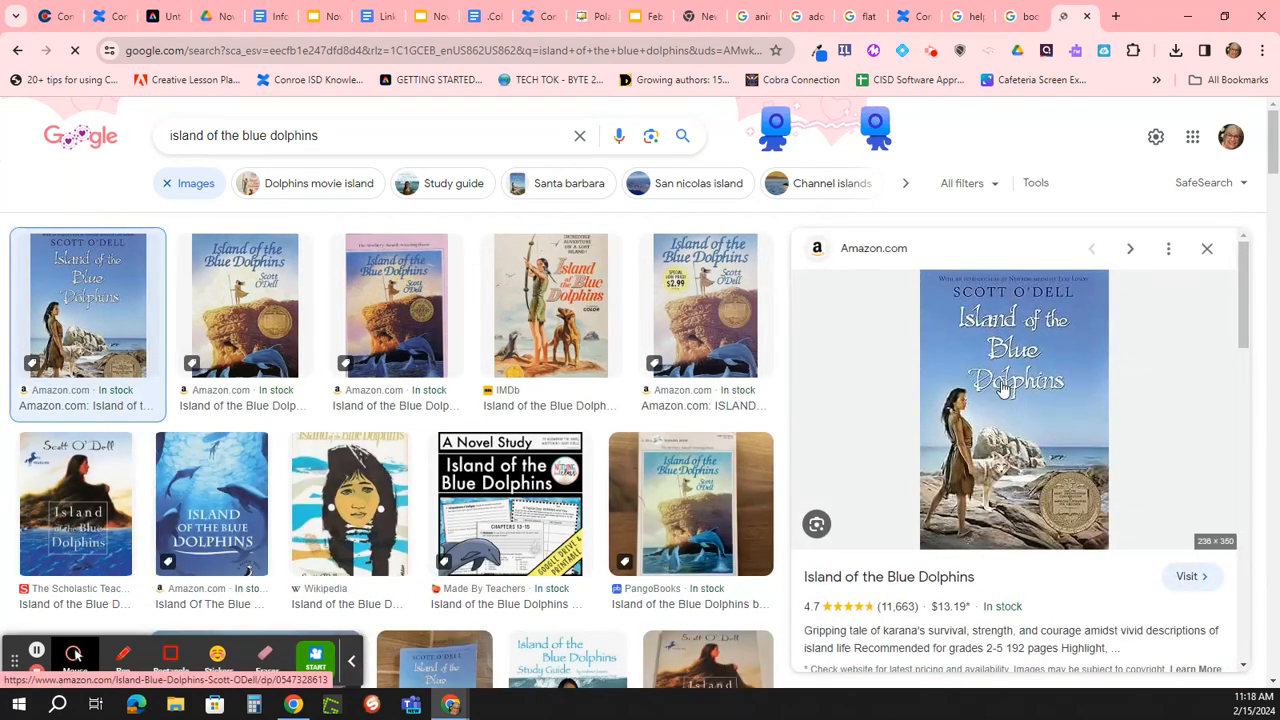
right_click(1000, 381)
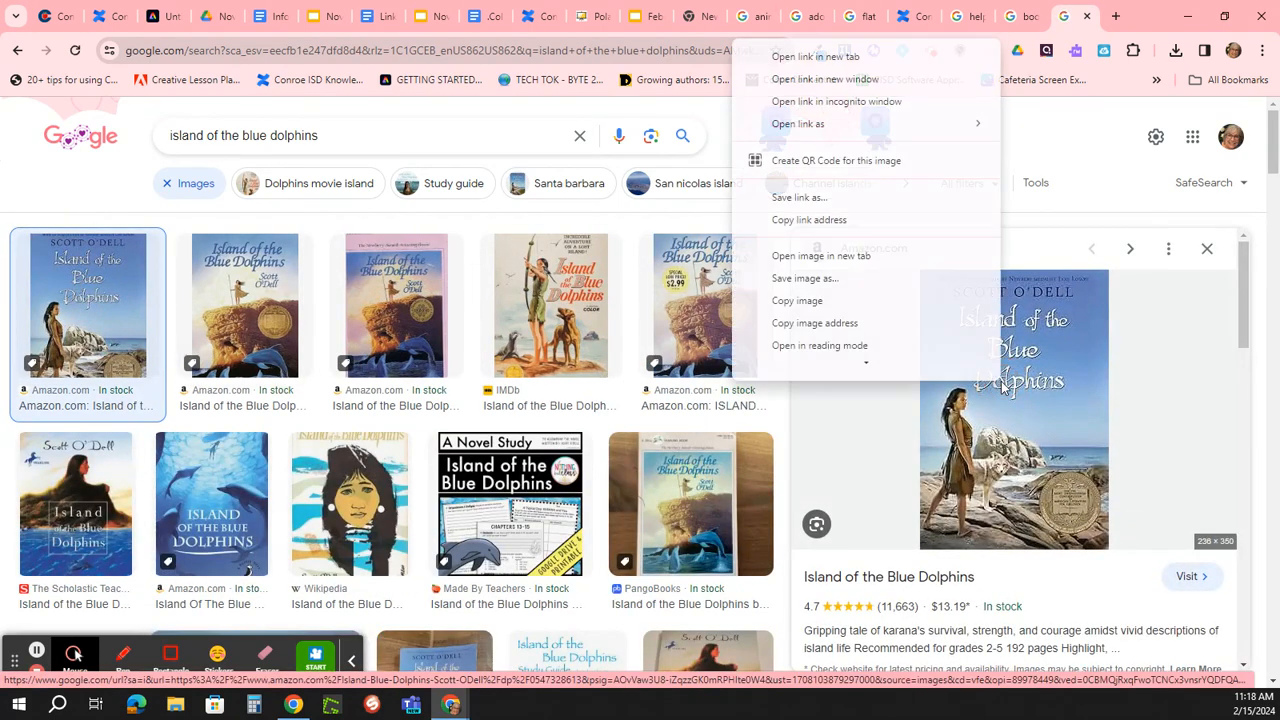
click(908, 286)
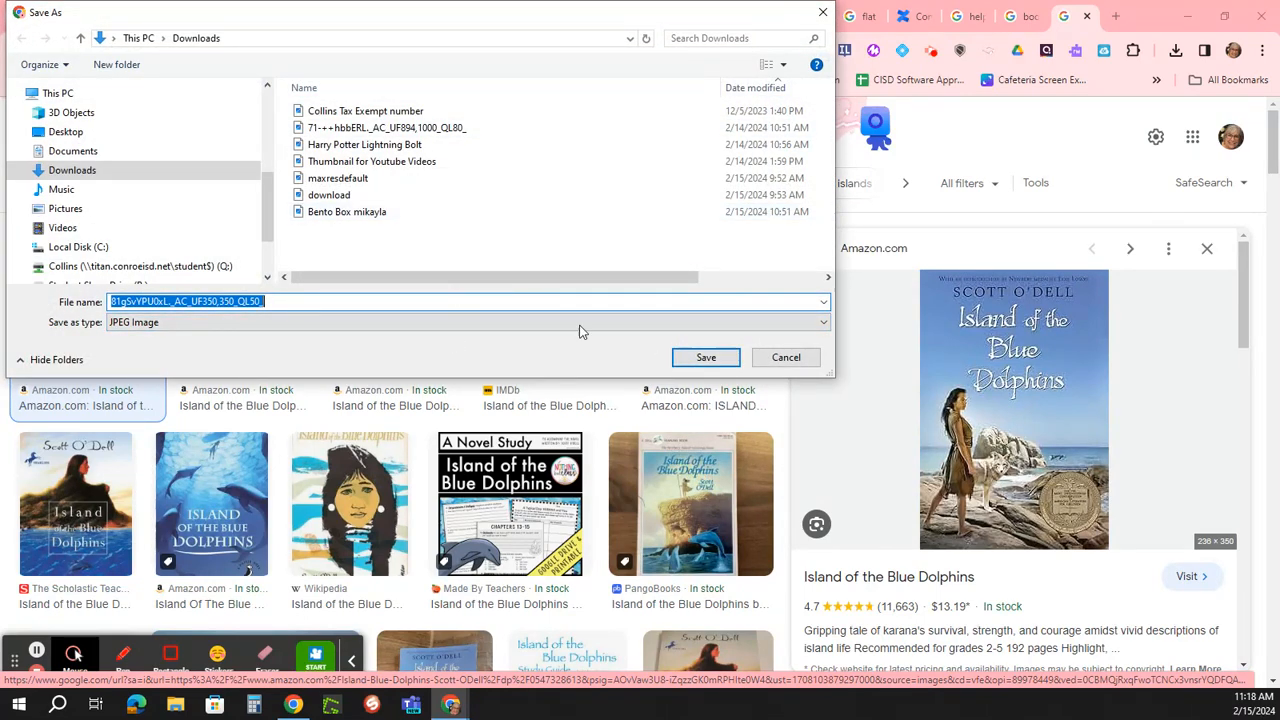
click(706, 357)
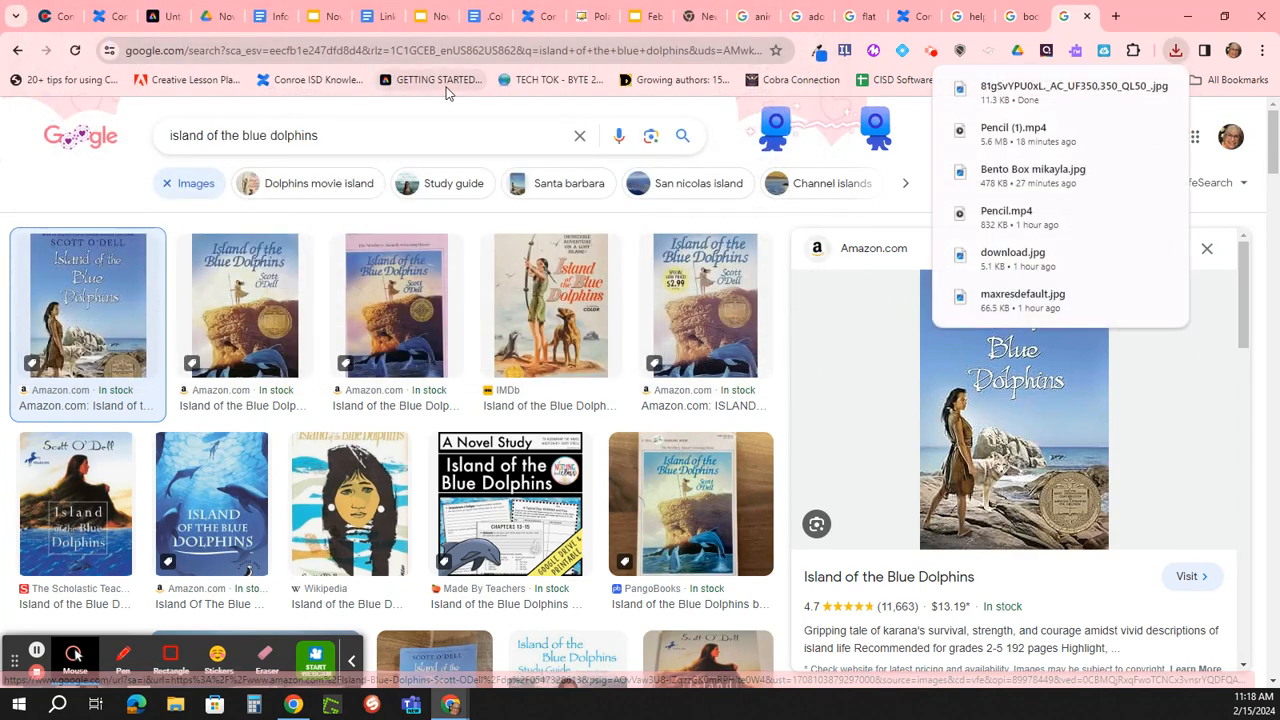
- Return to Adobe Express, upload 81gSvYPU0xL._AC_UF350,350_QL50_ from Downloads and place the book cover in the page's upper-right corner
click(165, 17)
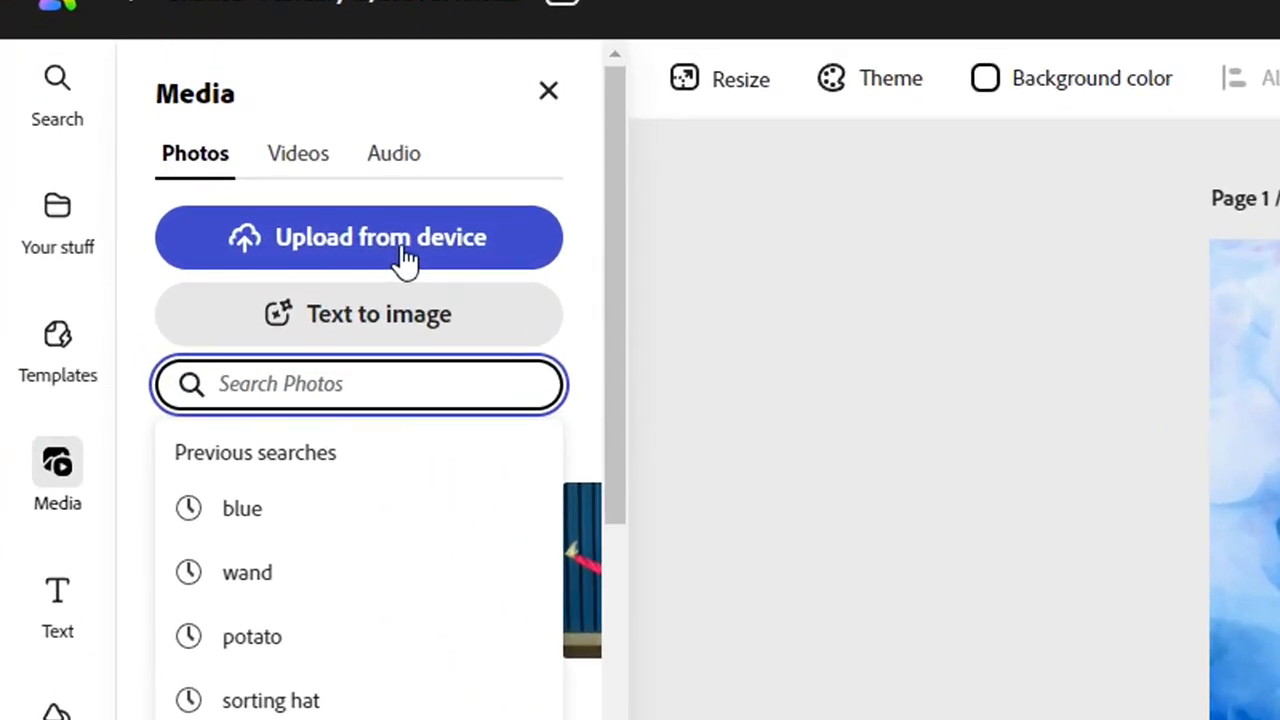
click(402, 250)
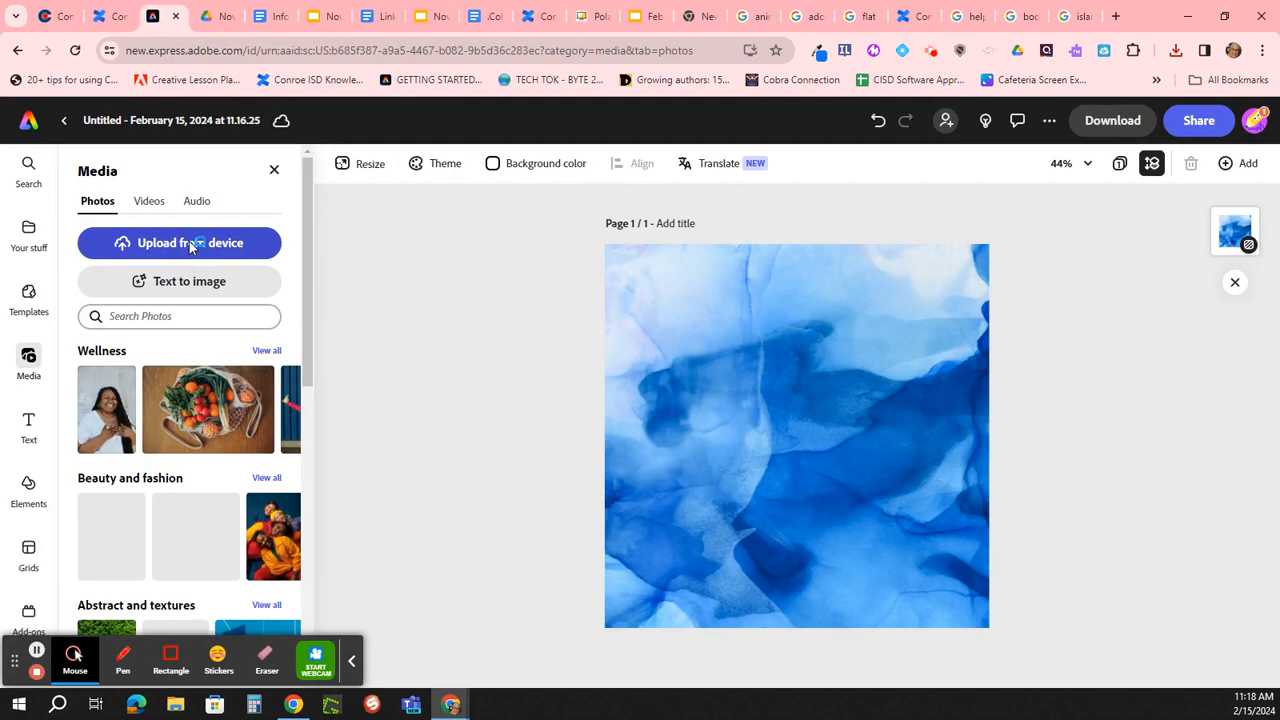
click(192, 247)
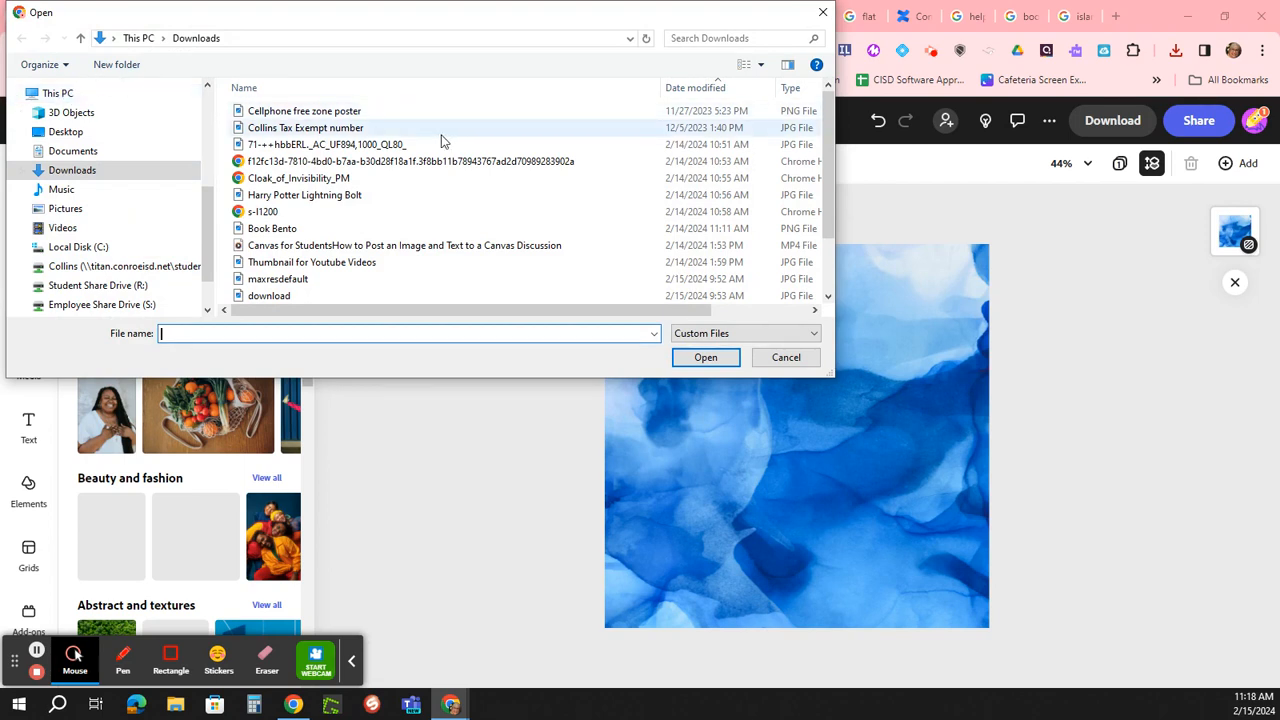
scroll(422, 205, down, 2)
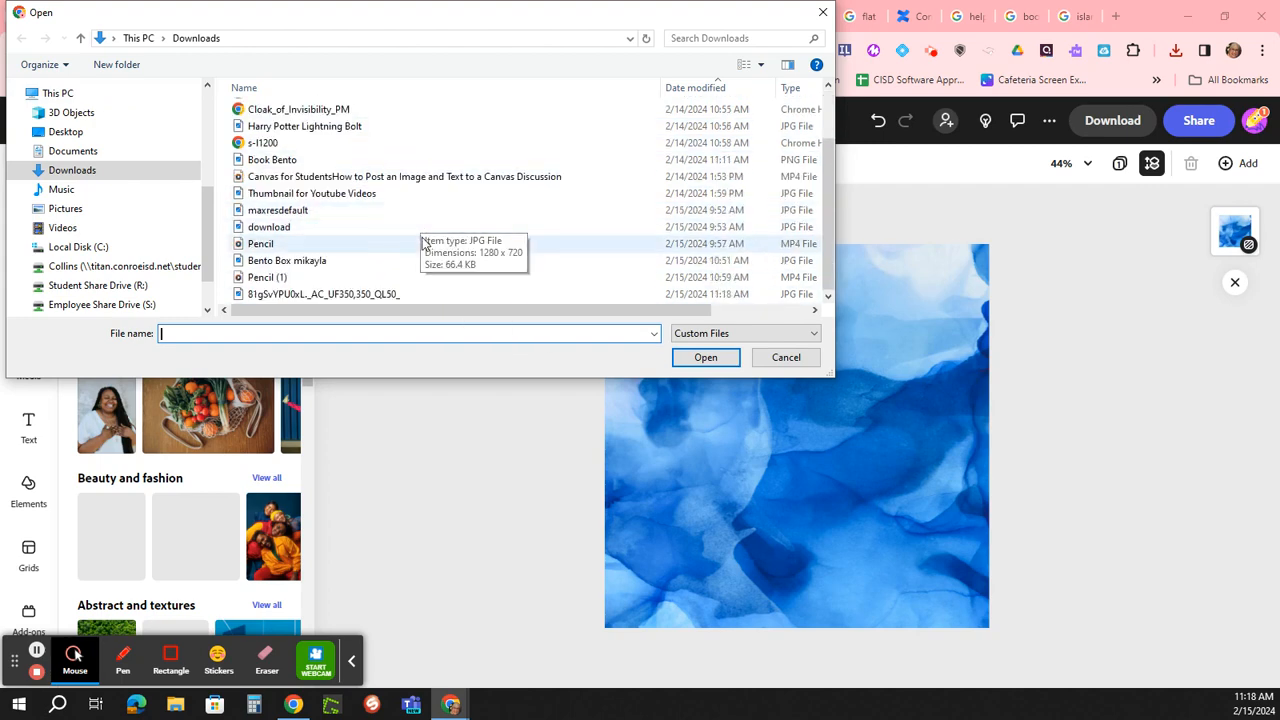
click(365, 294)
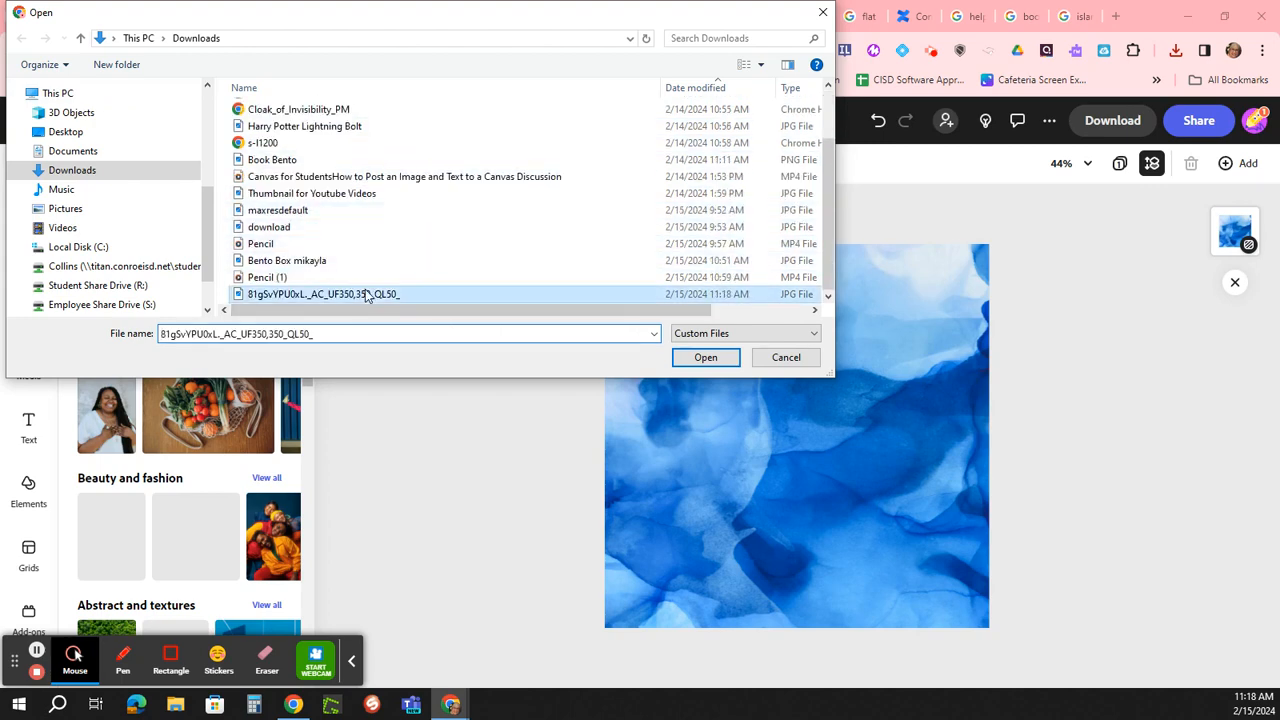
click(705, 358)
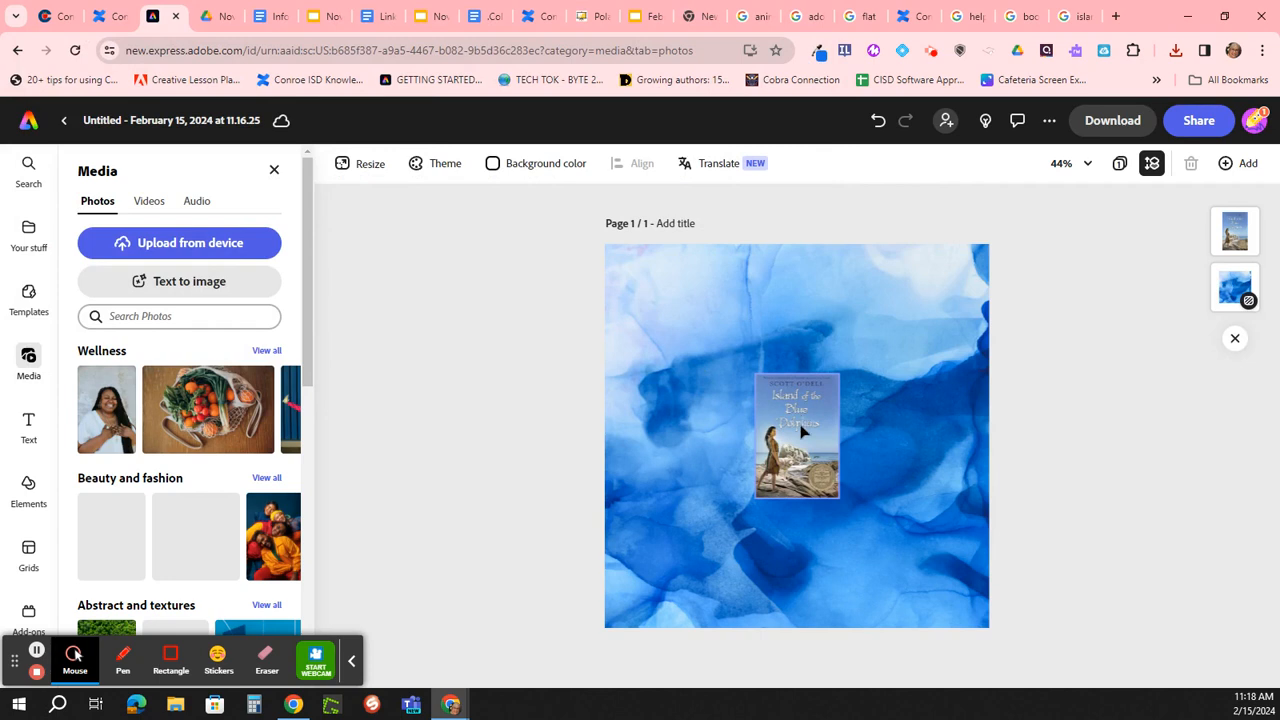
drag(800, 430, 926, 328)
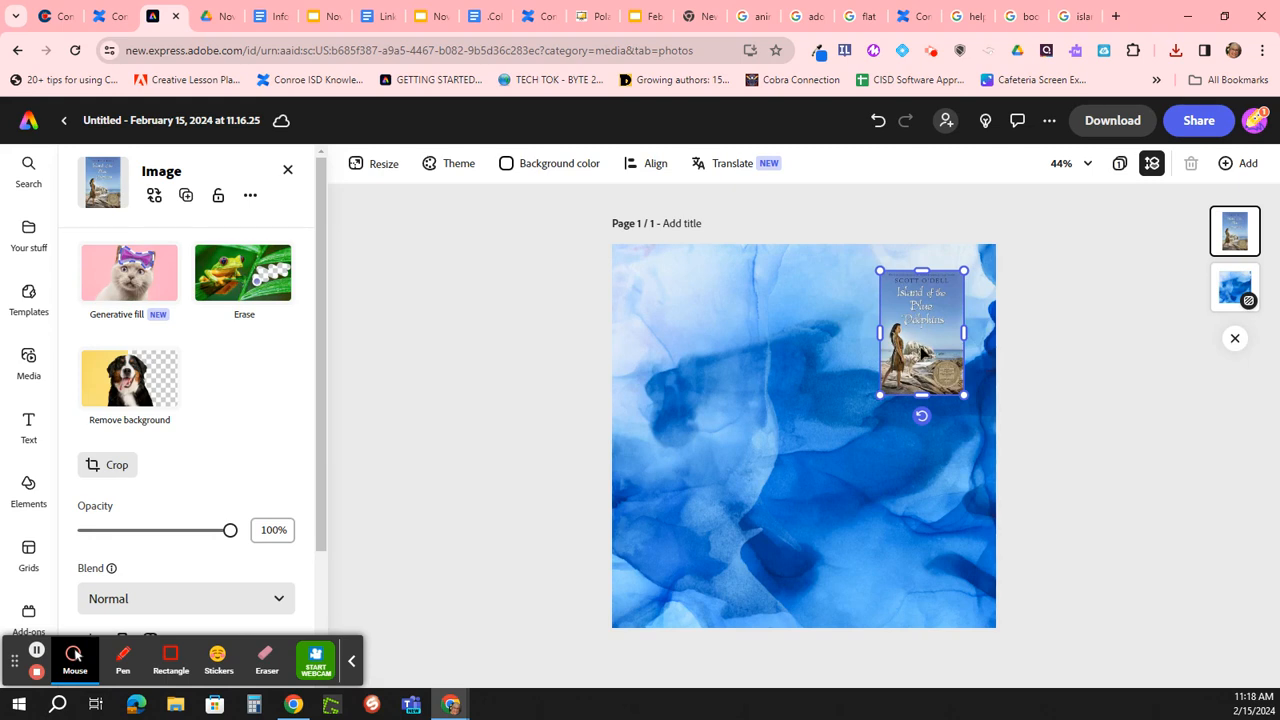
- Search the background elements for "blue" and replace the page background with the light blue cloudy sky image
click(735, 382)
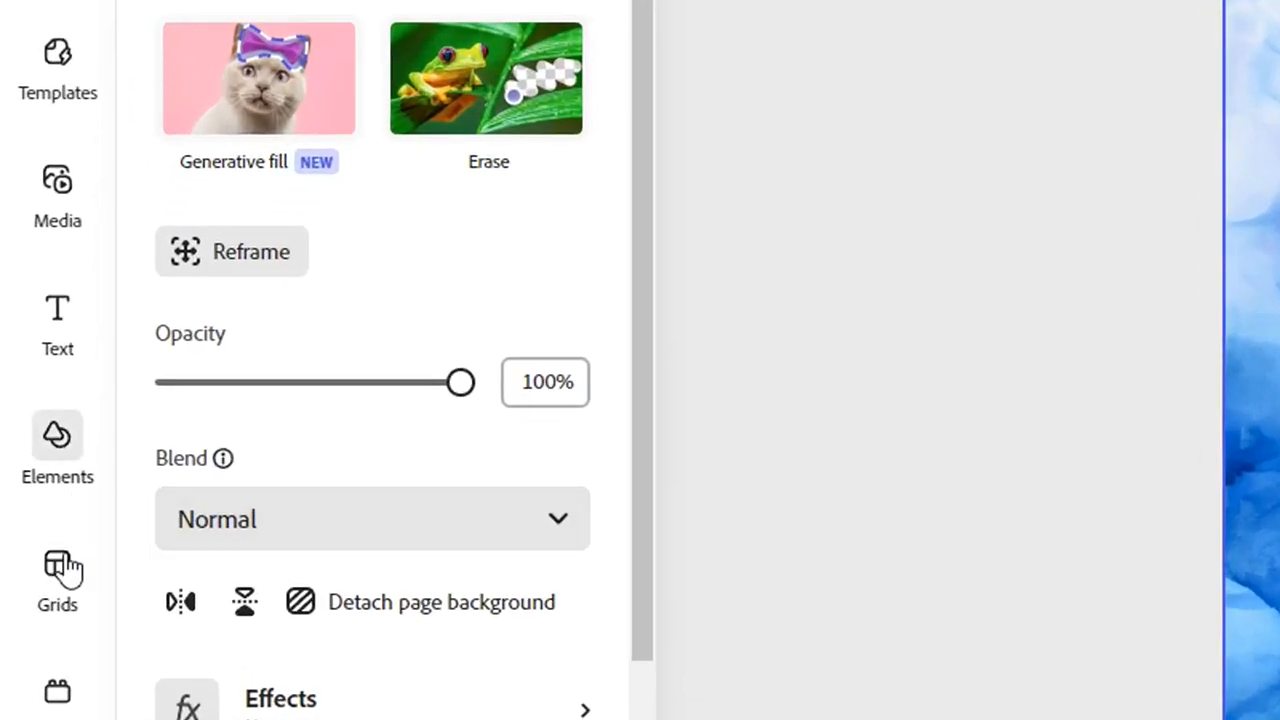
click(60, 452)
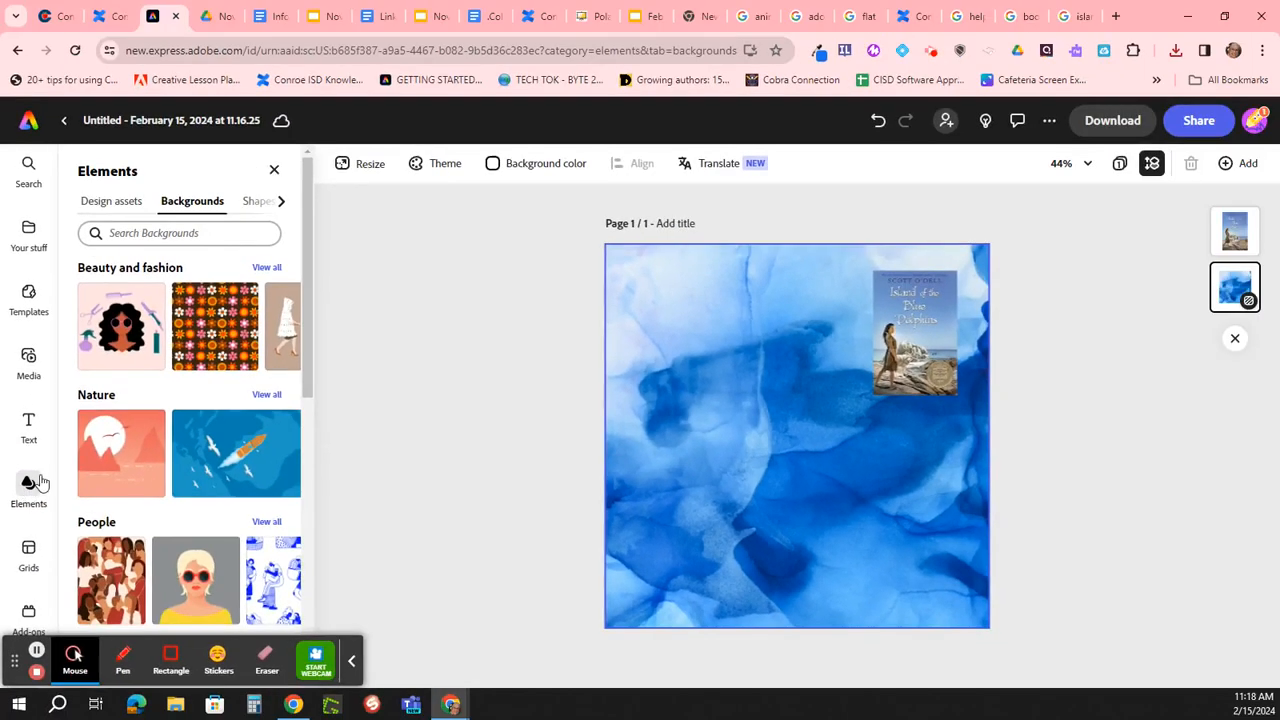
click(203, 206)
click(194, 233)
text(blue)
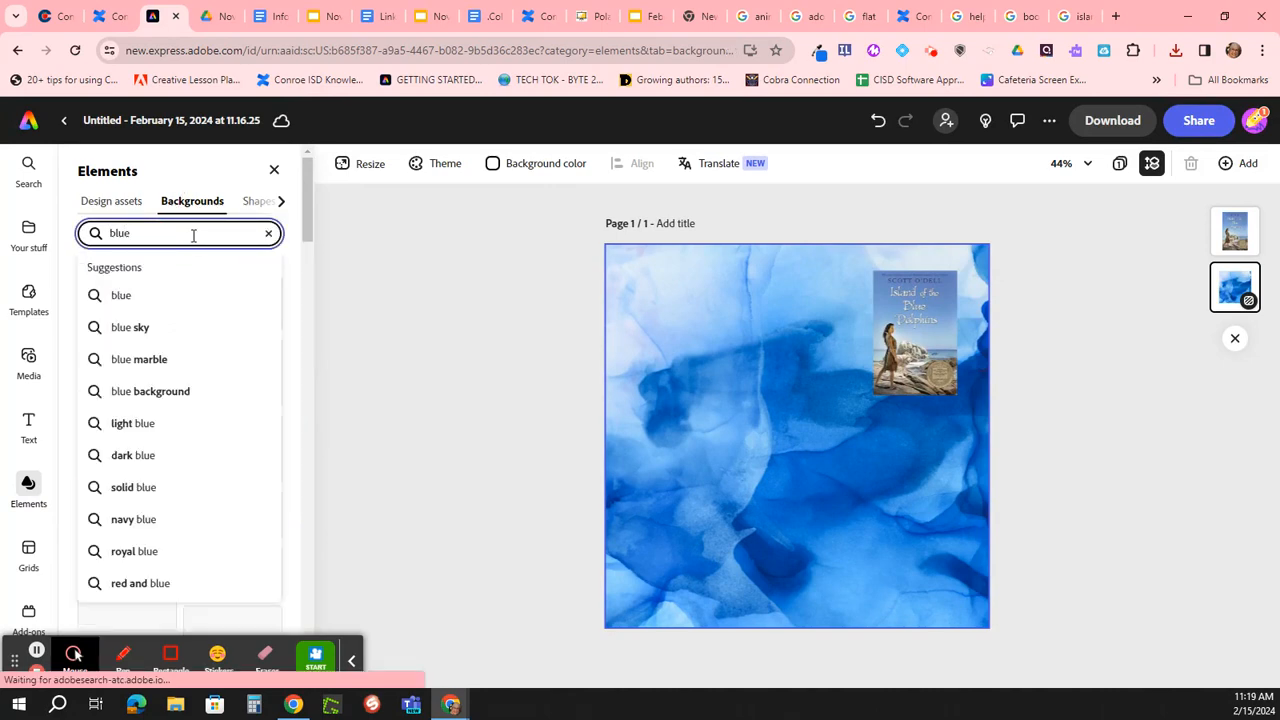
key(Return)
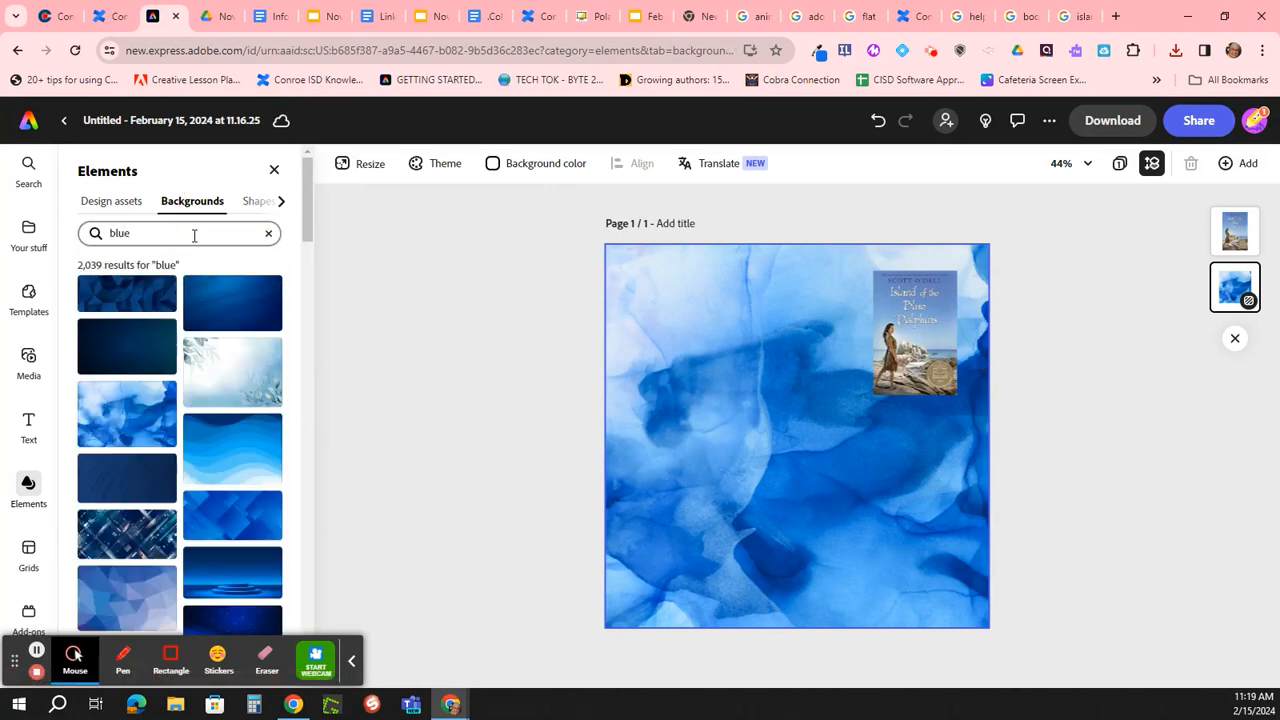
scroll(160, 420, down, 3)
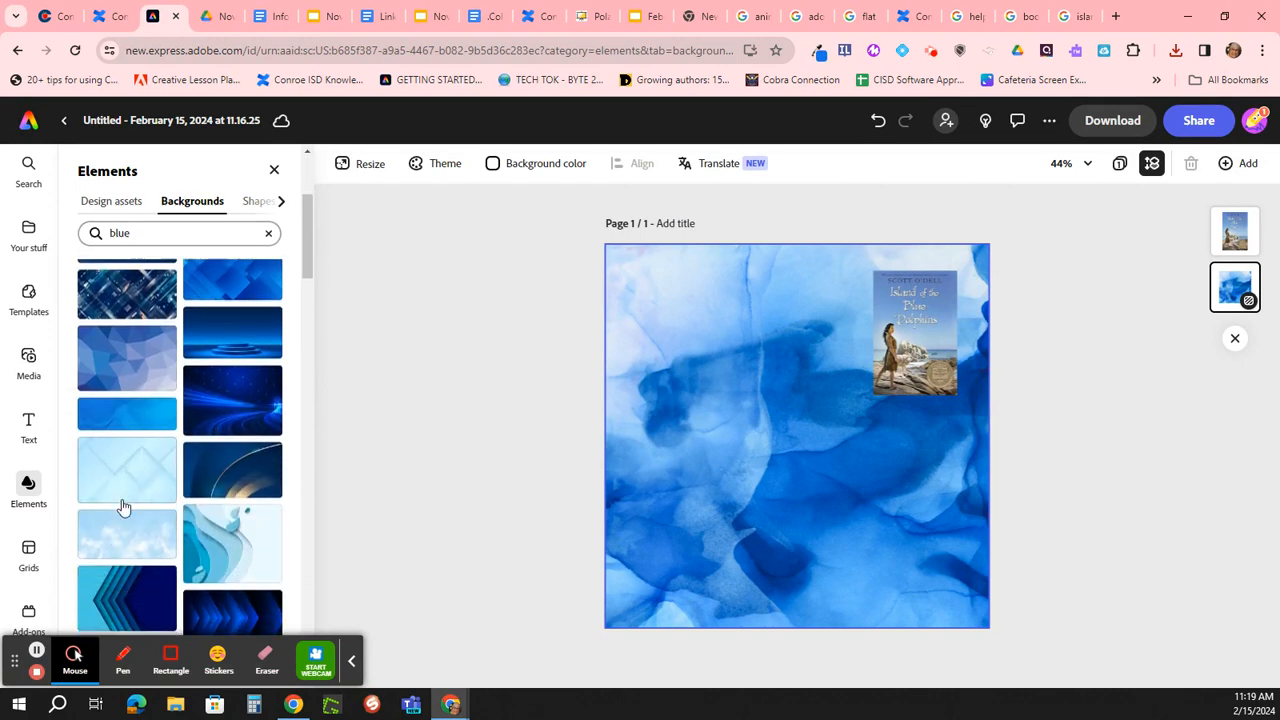
click(118, 537)
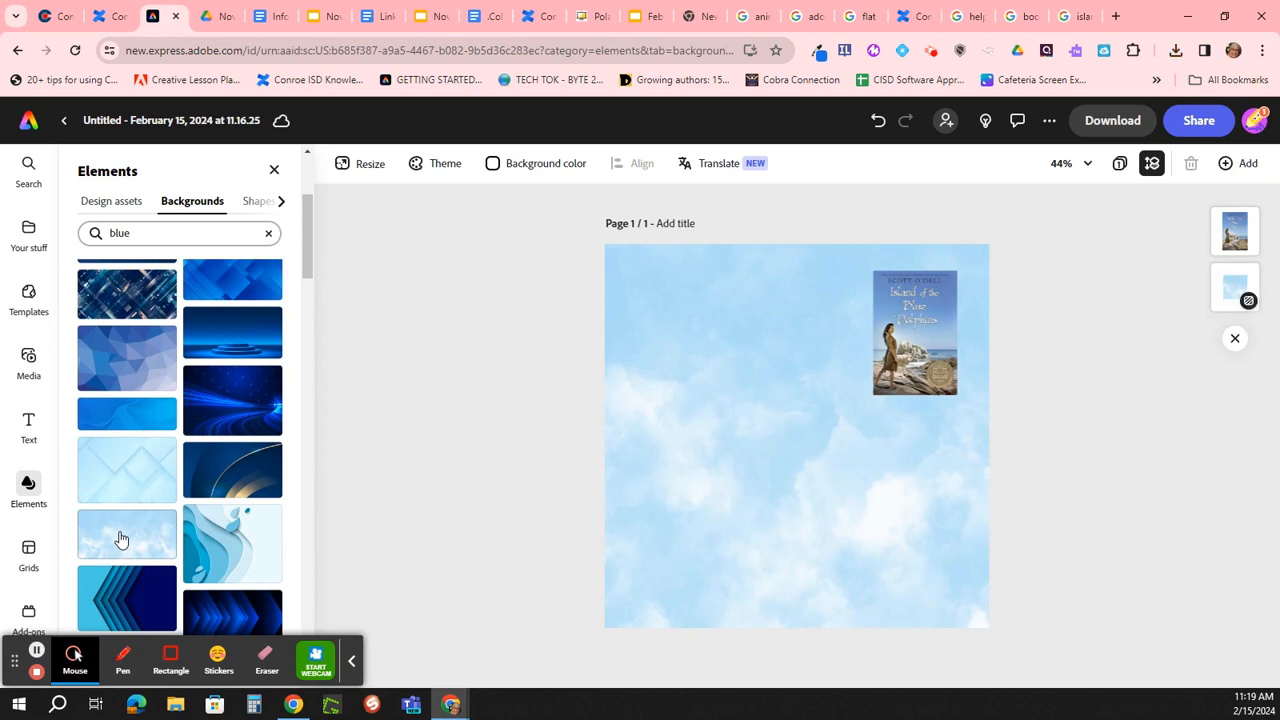
- Add the first scallop shell photo from a media photo search for "shell" to the page and remove its background
click(28, 354)
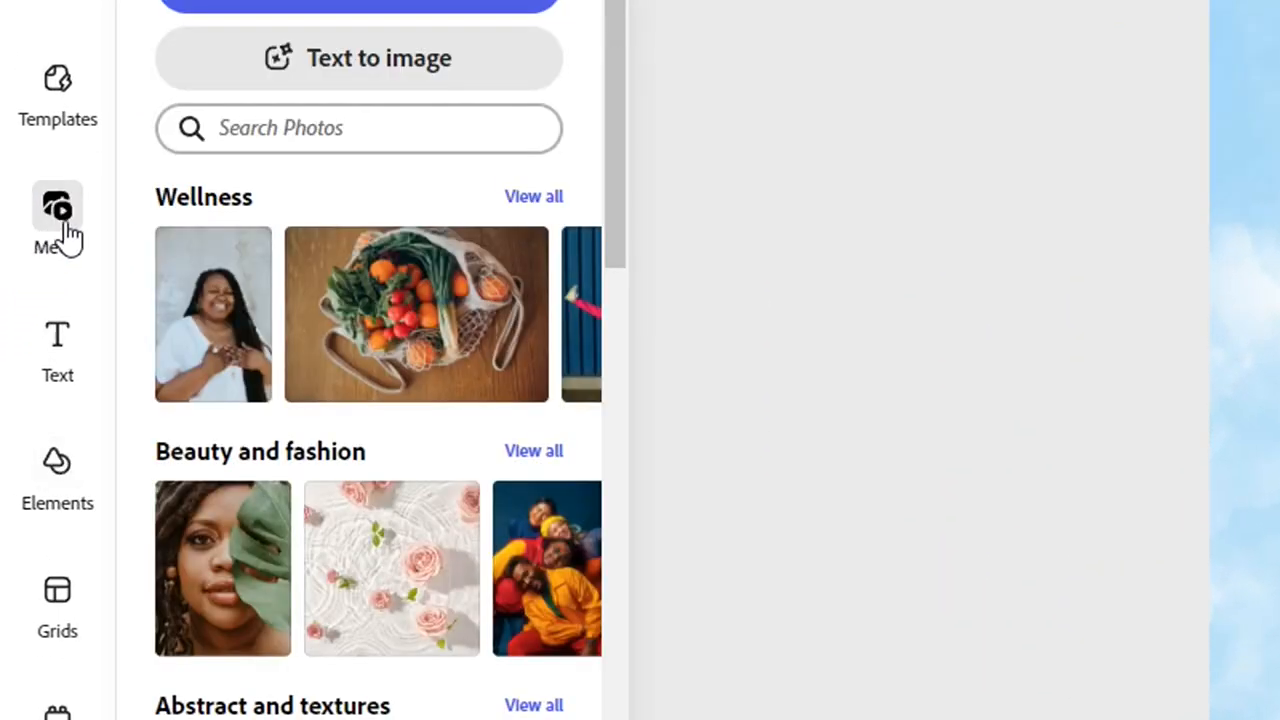
click(358, 137)
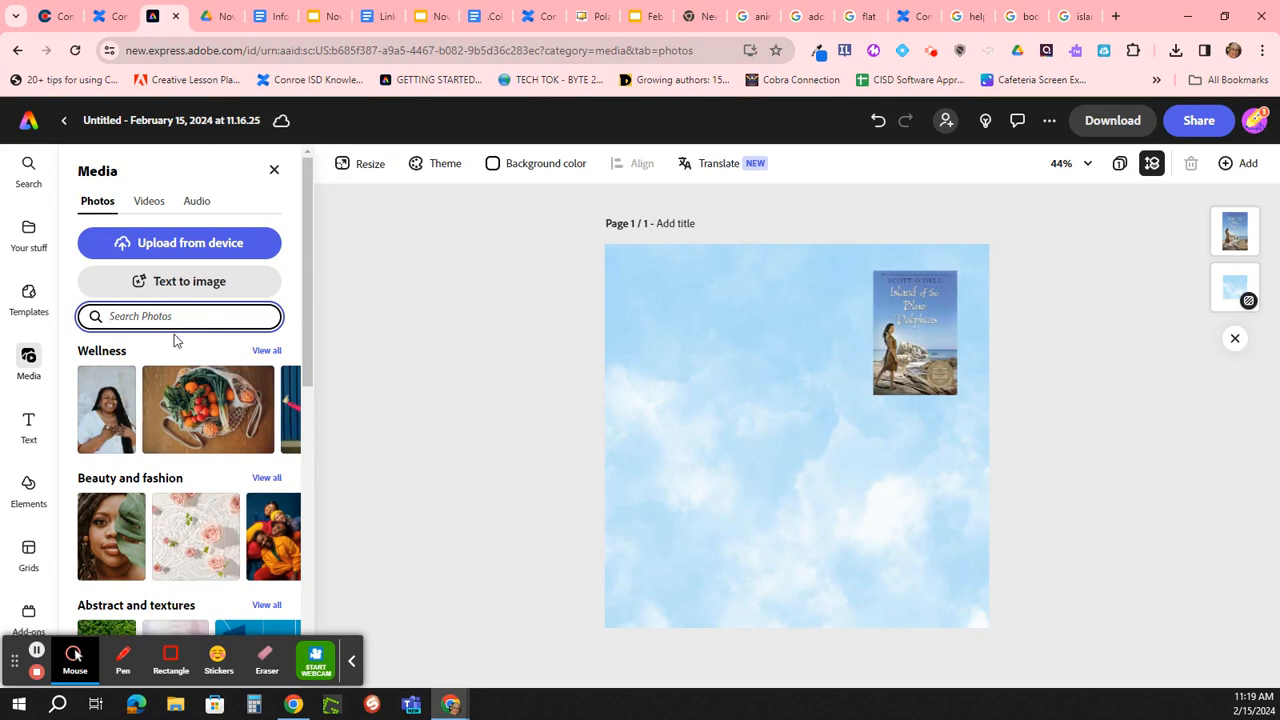
text(shell)
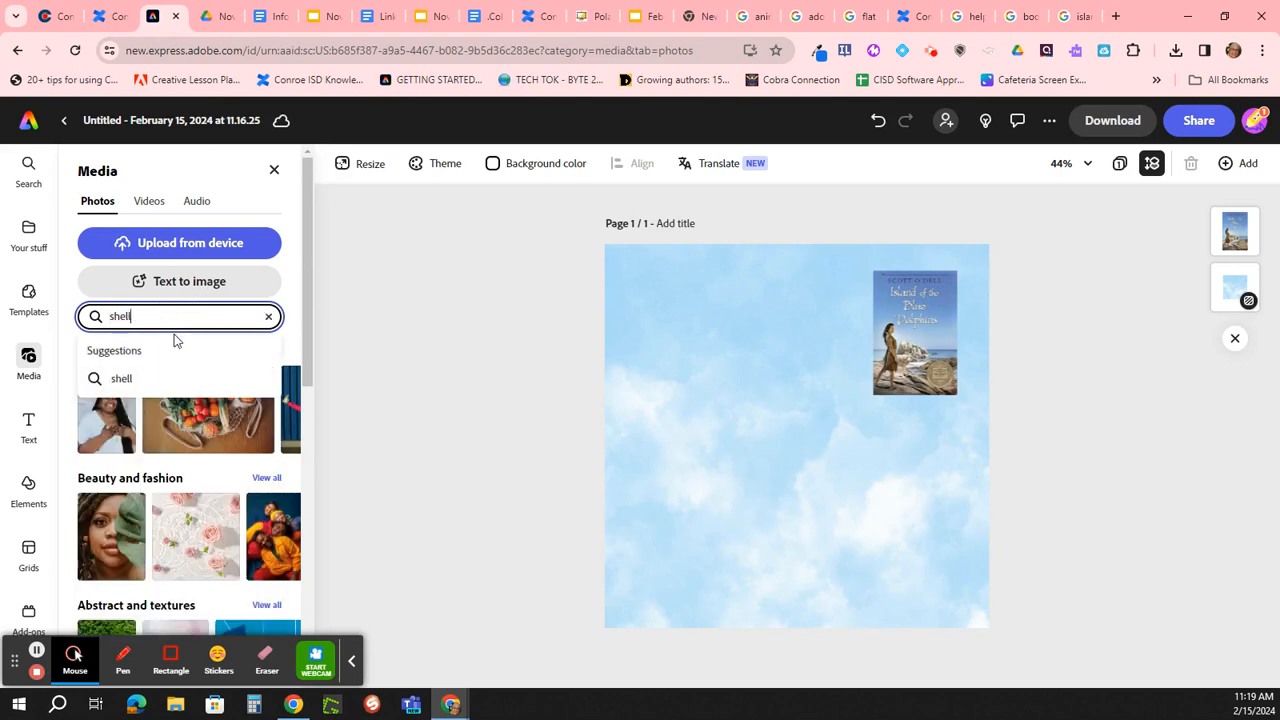
key(Return)
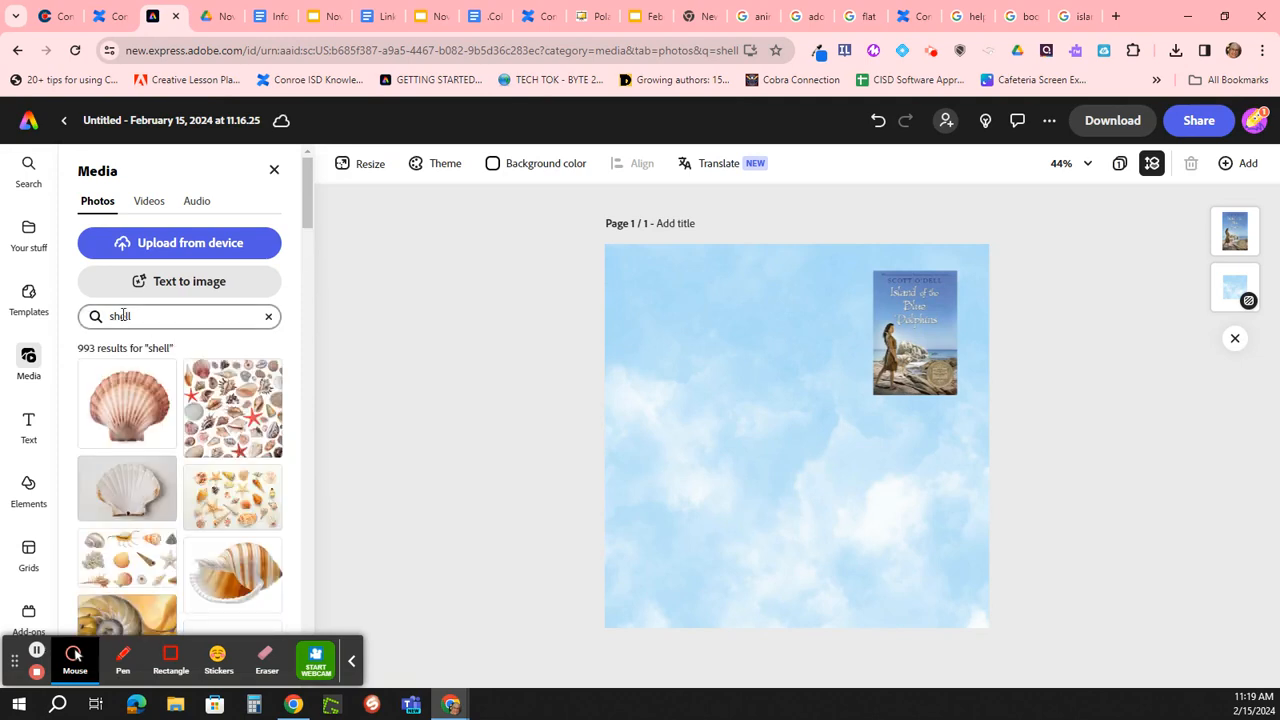
click(142, 414)
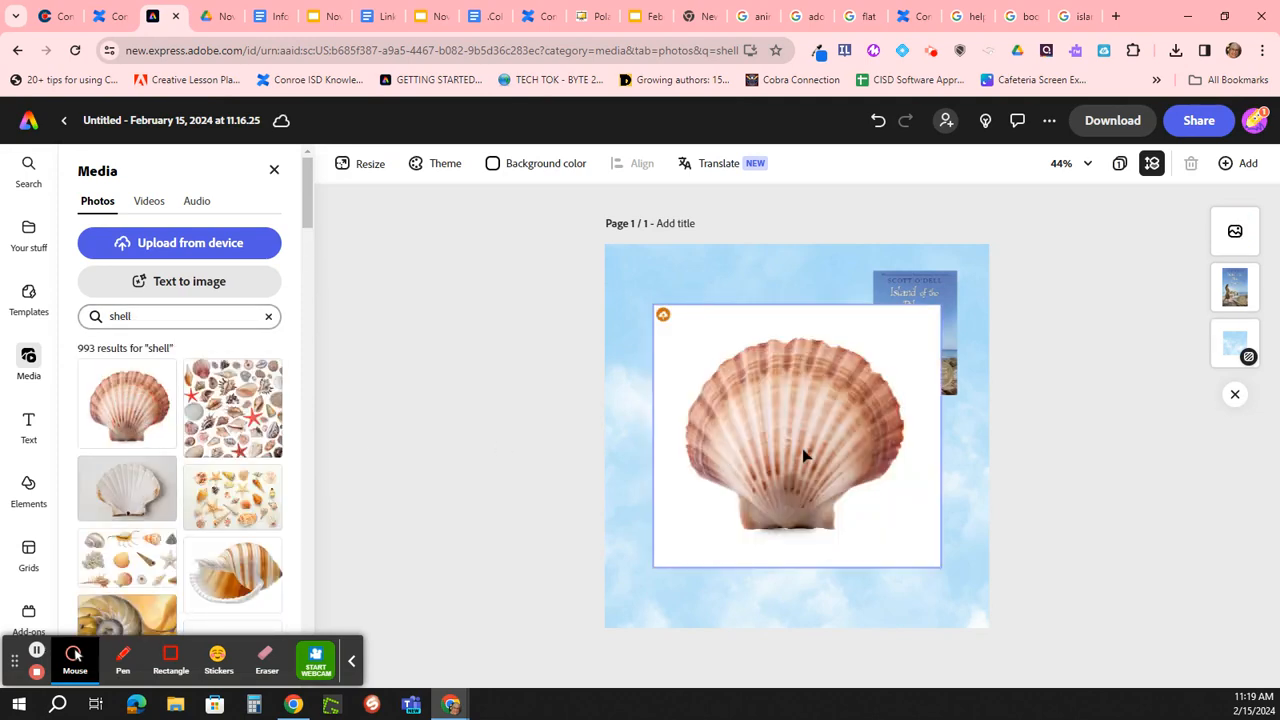
drag(802, 448, 791, 480)
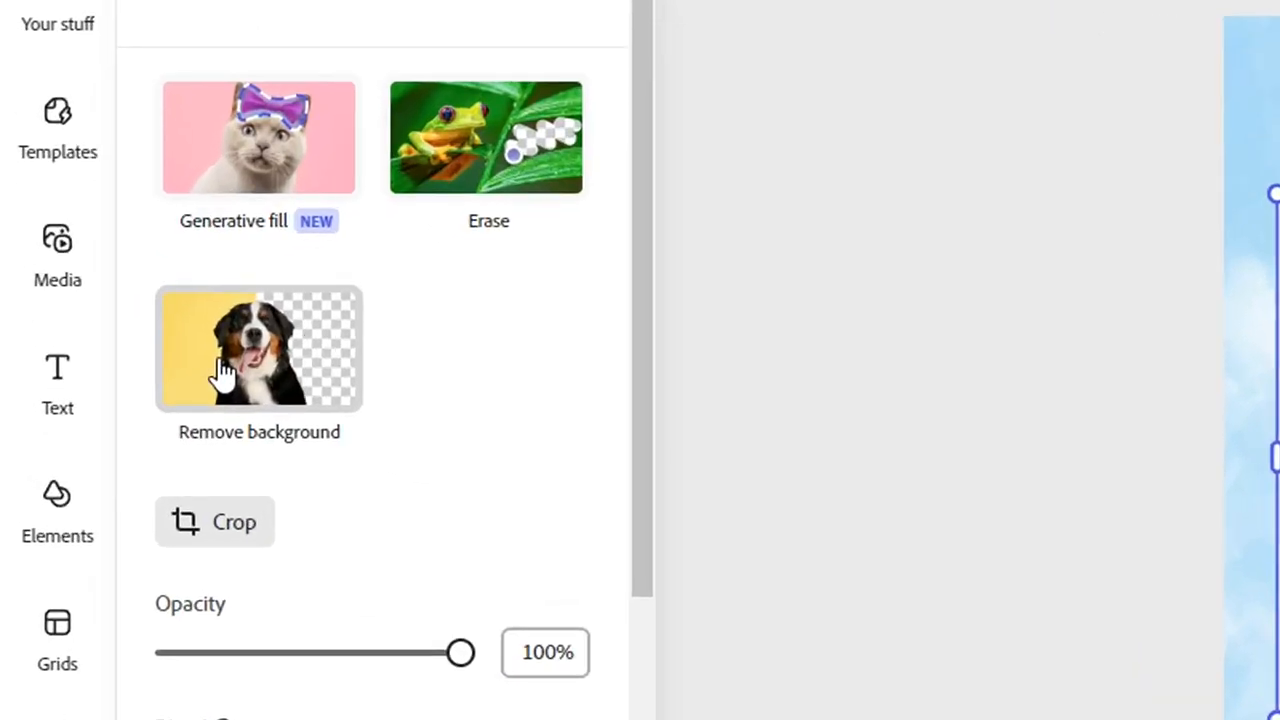
click(231, 366)
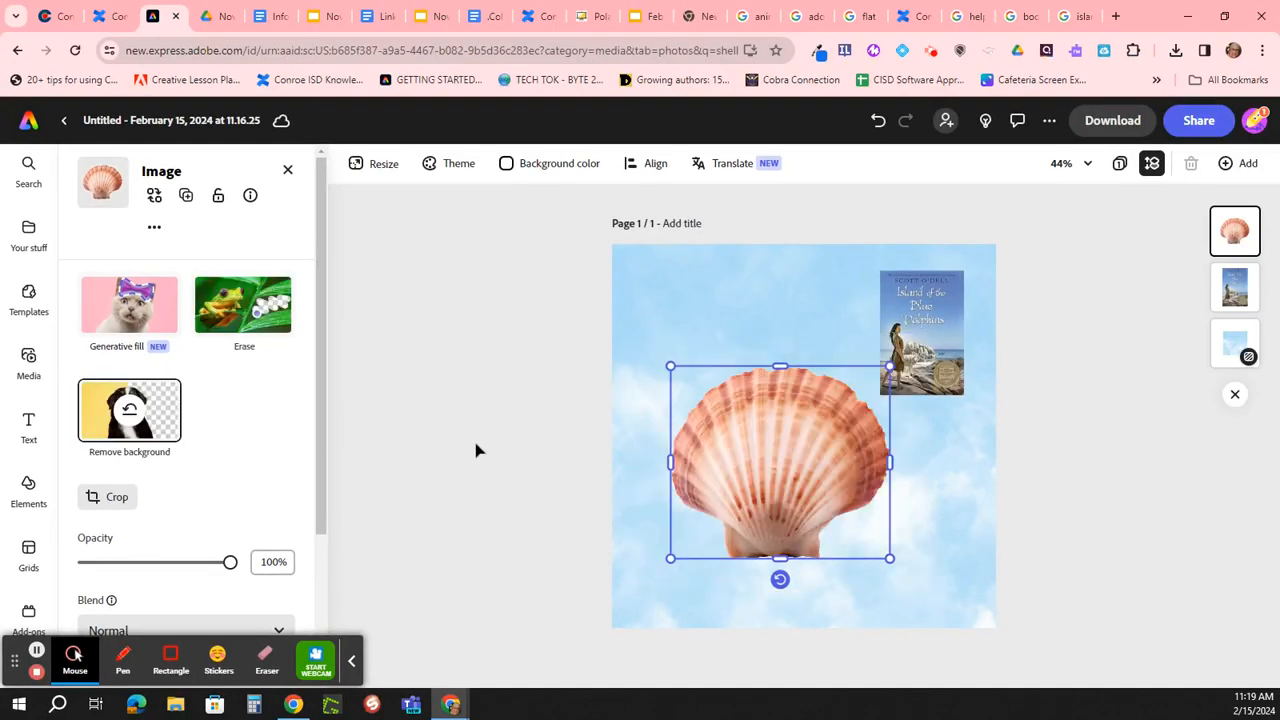
- Shrink the shell cutout and place it directly below the book cover, aligned with the cover's right edge
drag(669, 366, 760, 480)
drag(829, 523, 822, 491)
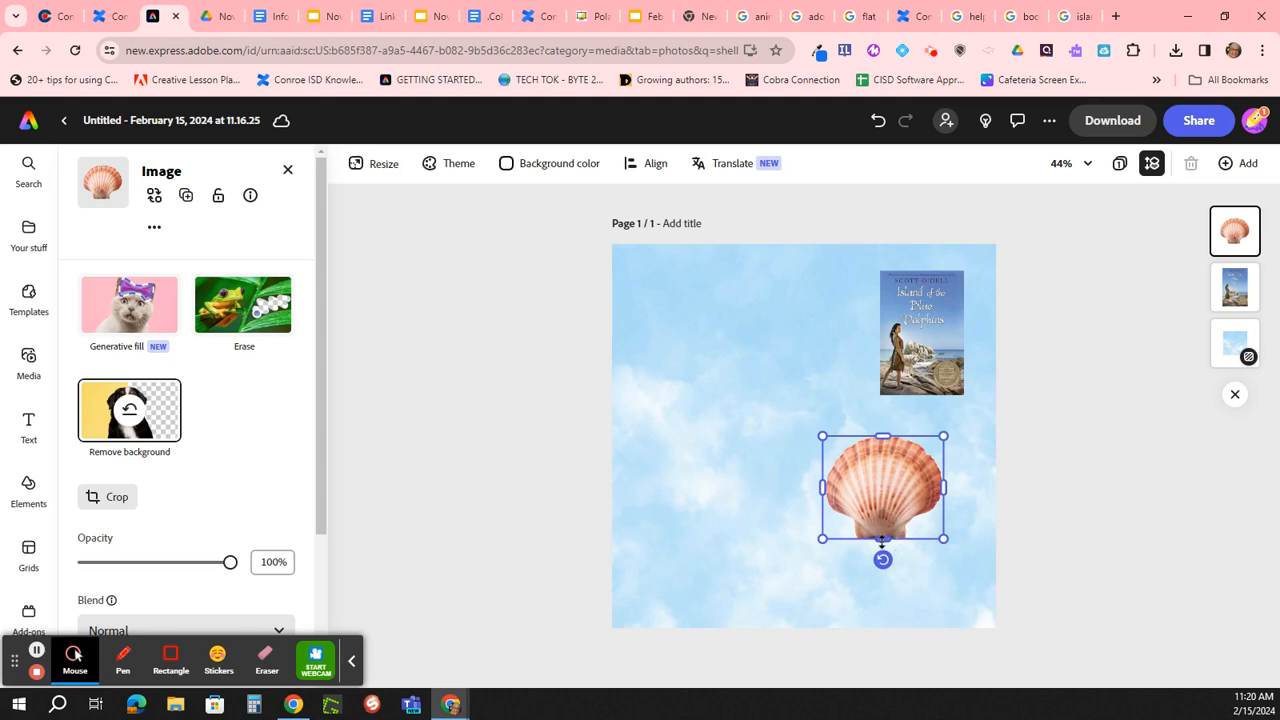
drag(882, 541, 882, 547)
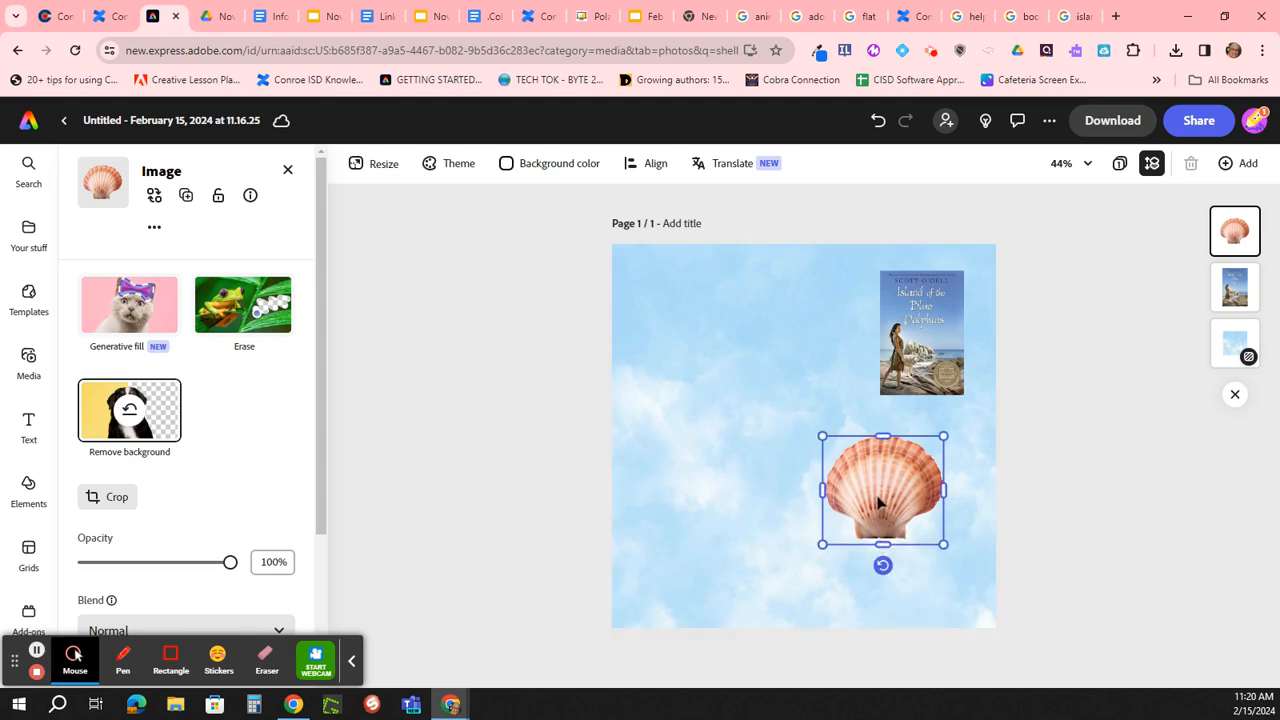
drag(878, 502, 901, 485)
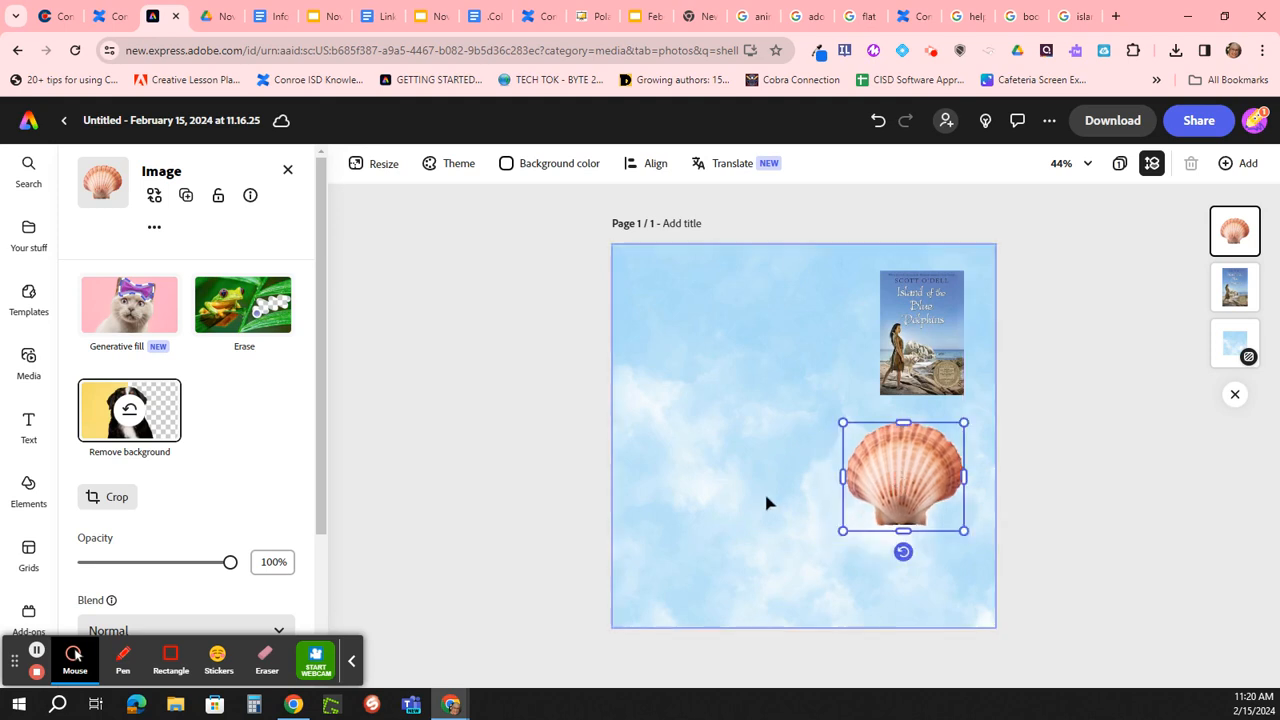
click(688, 497)
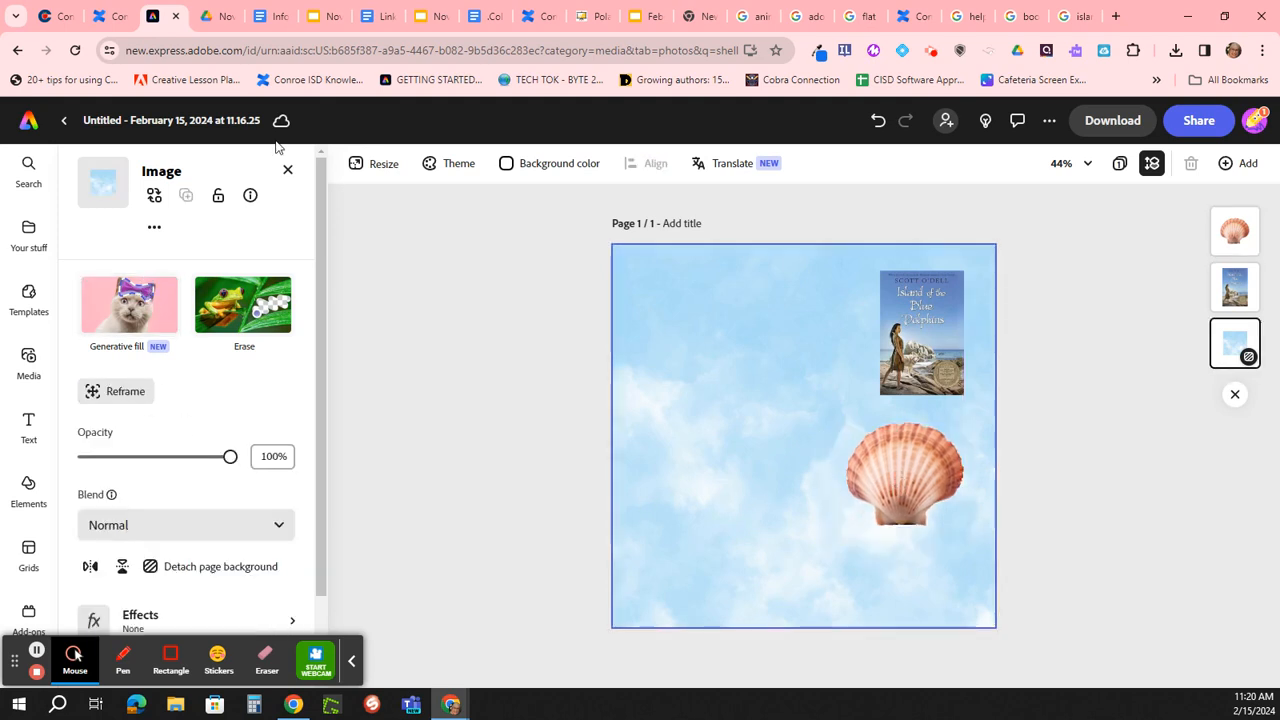
click(288, 172)
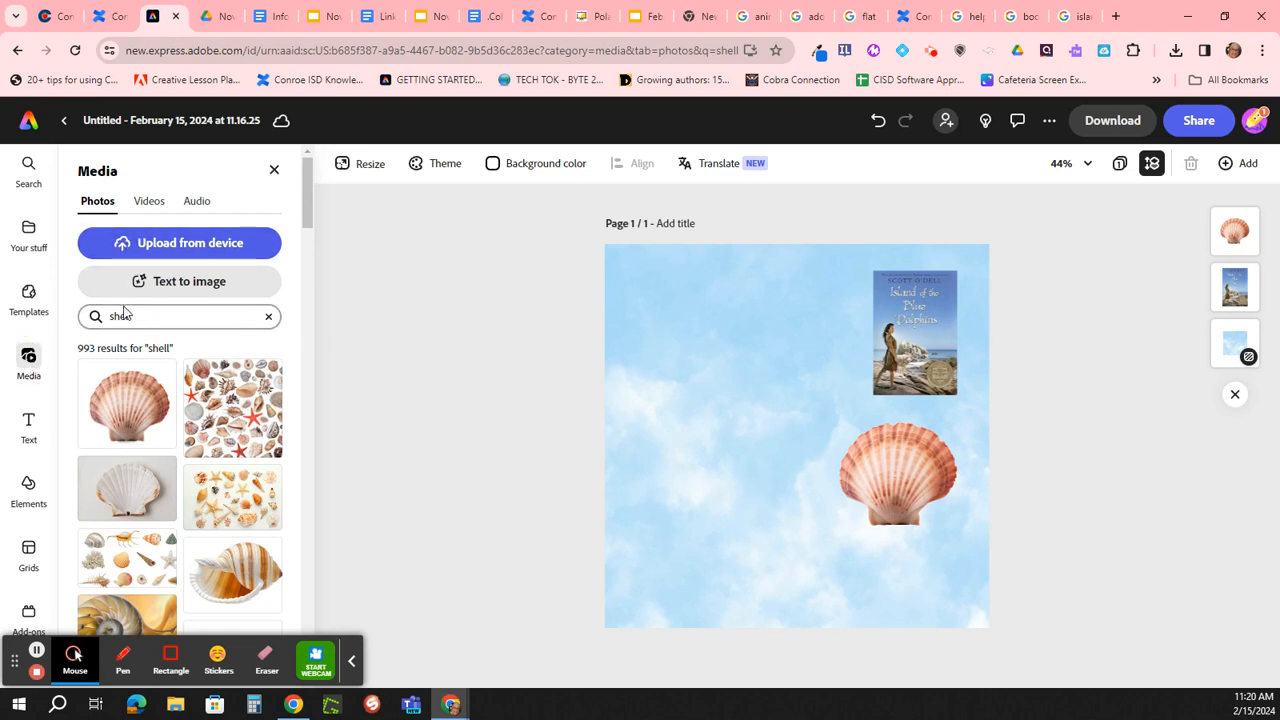
click(153, 319)
drag(153, 319, 118, 315)
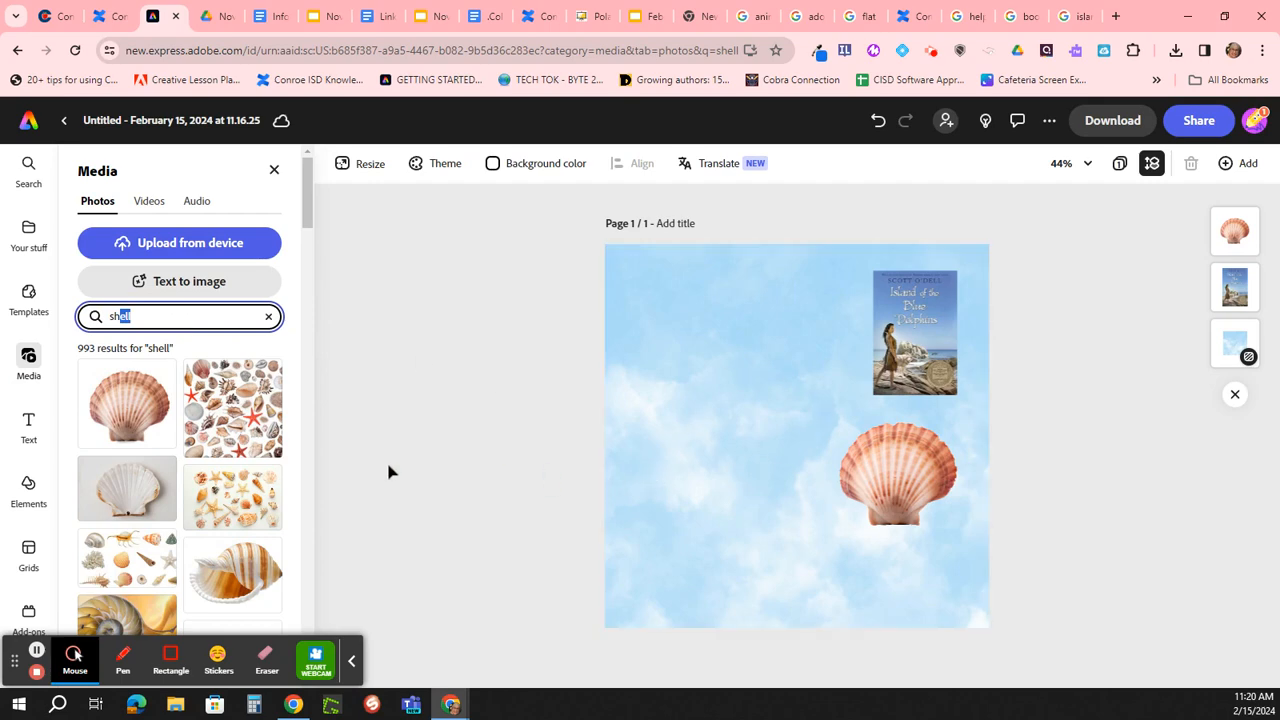
scroll(220, 470, down, 5)
scroll(190, 515, up, 10)
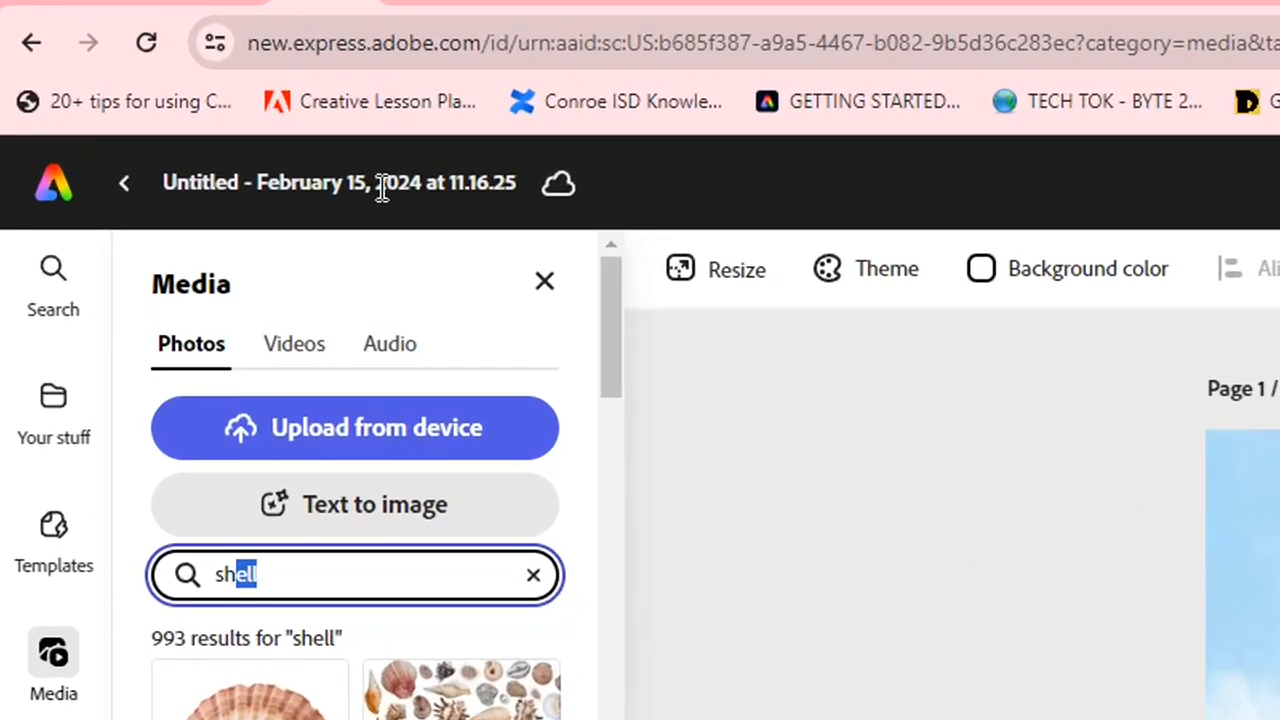
- Rename the project with the student's first name and last initial followed by "Flat Lay Project", and download it as a PNG
click(382, 190)
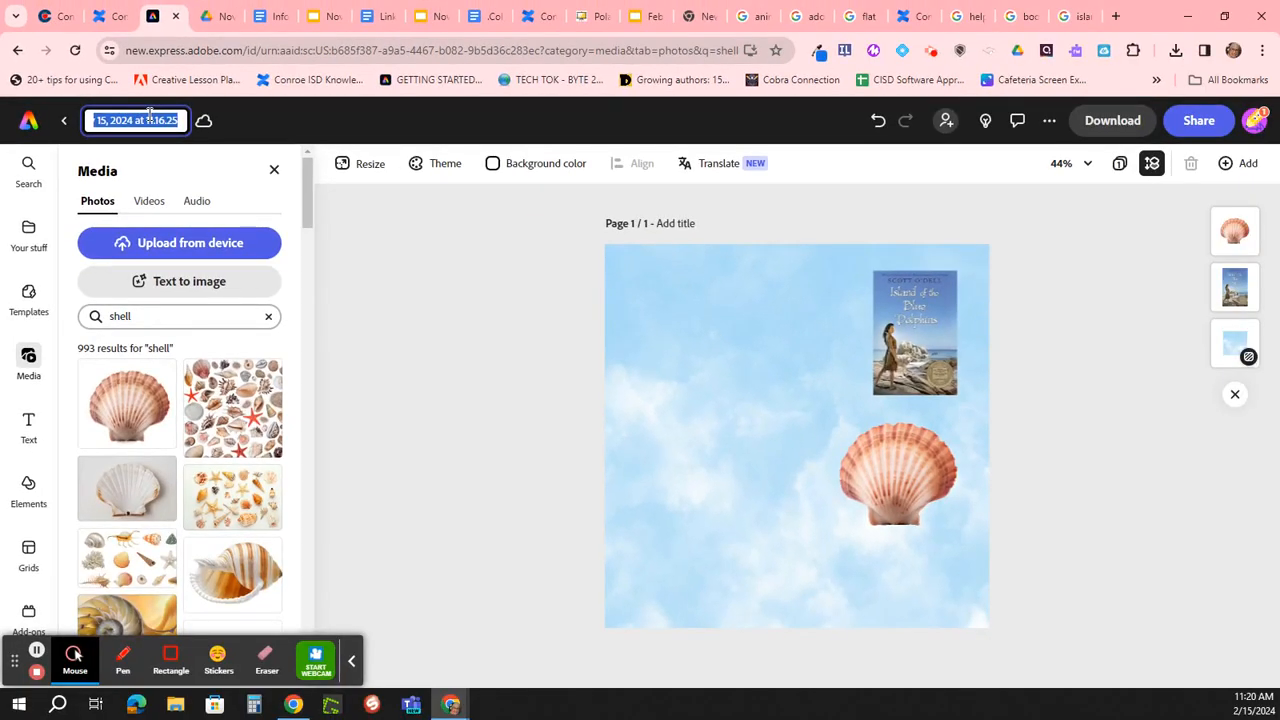
text(Kellie L. Flat Lay)
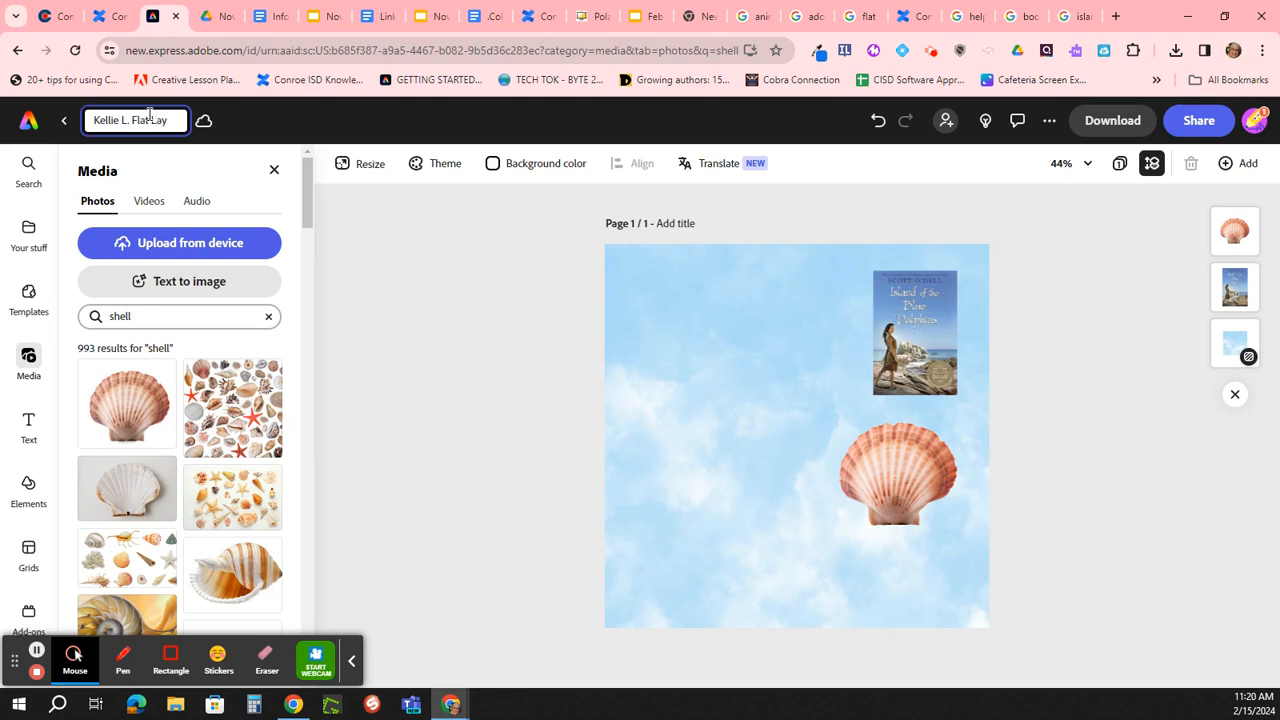
text(roject)
key(Return)
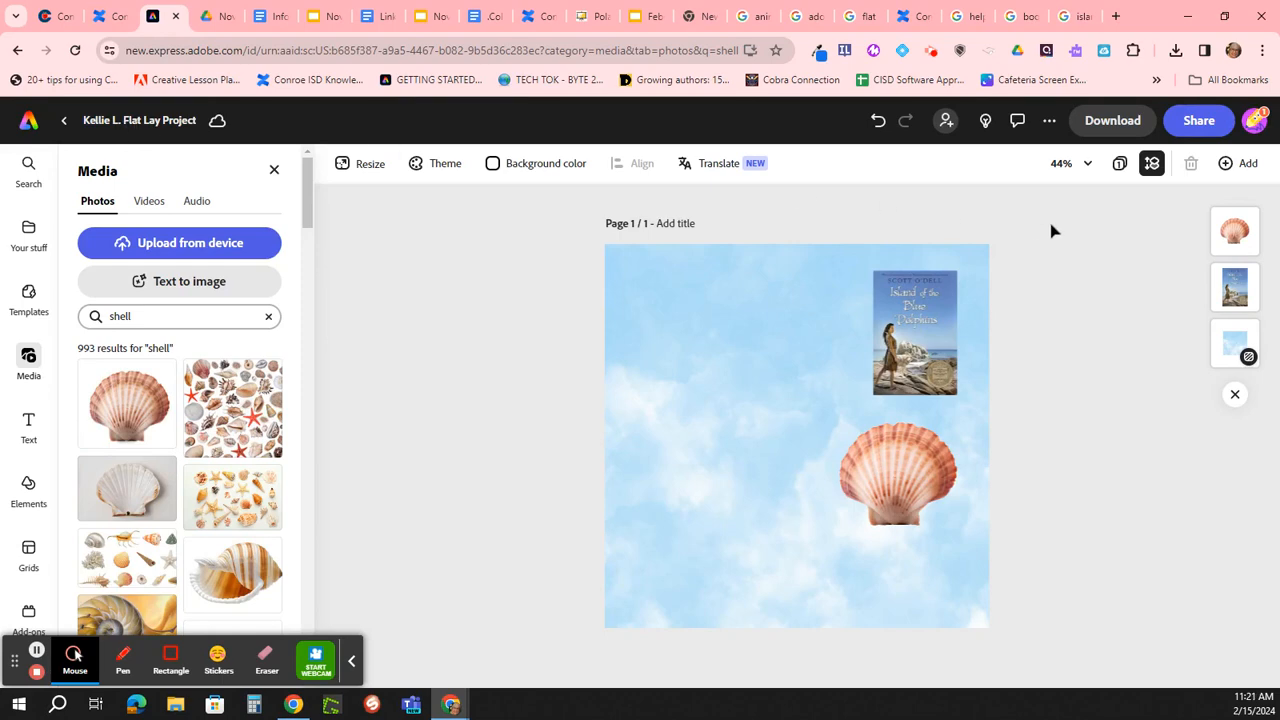
click(1127, 123)
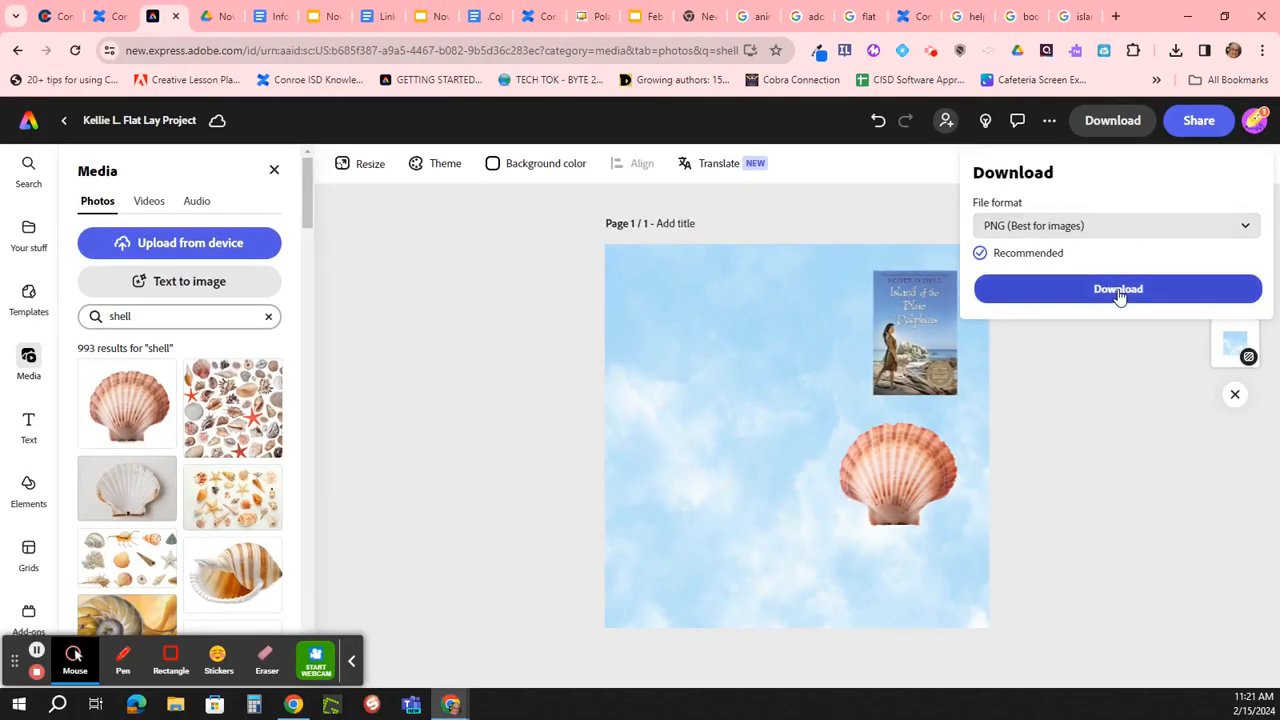
click(1119, 292)
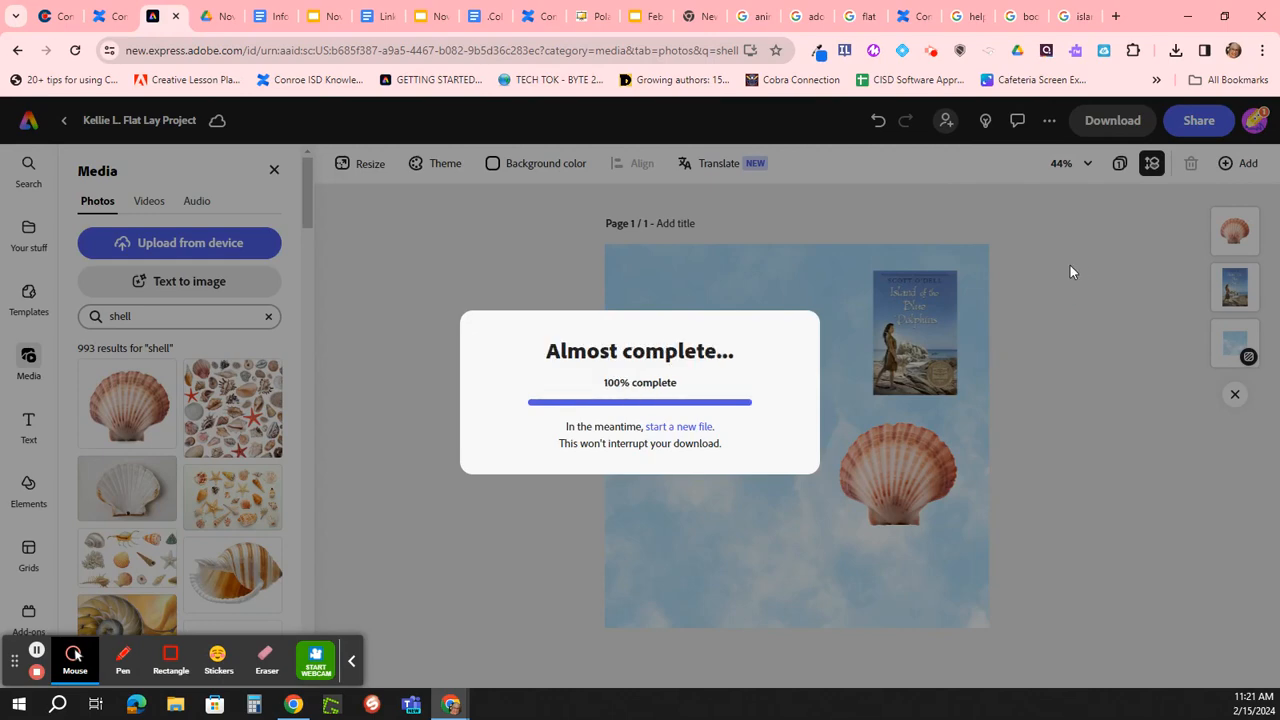